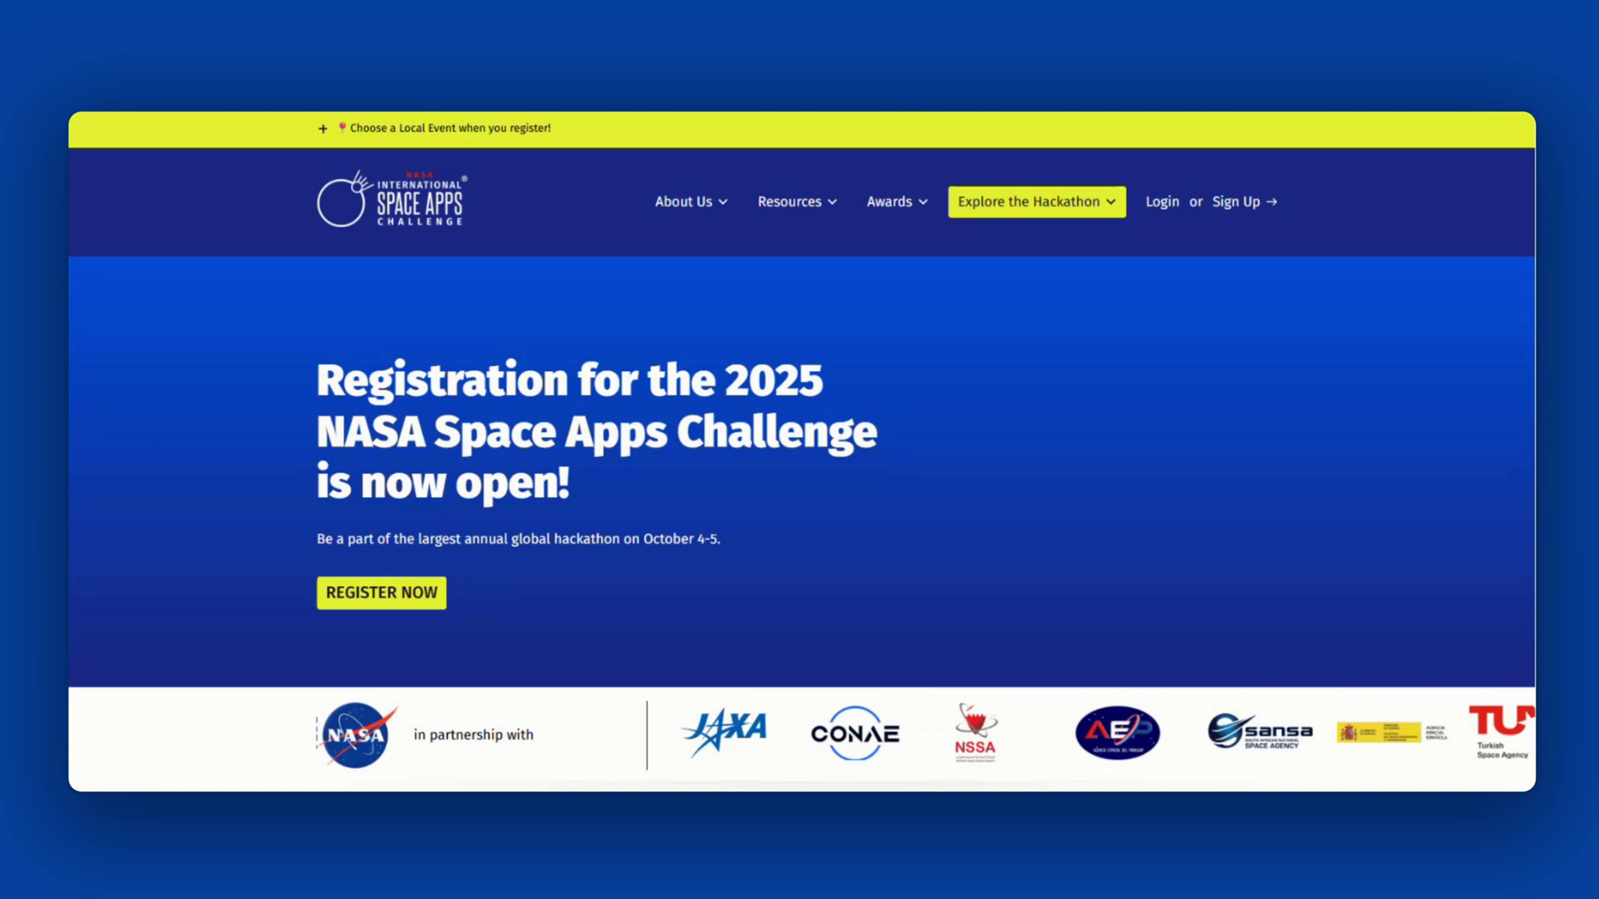
- Go to the 2025 Hackathon page from the Explore the Hackathon menu
click(1091, 208)
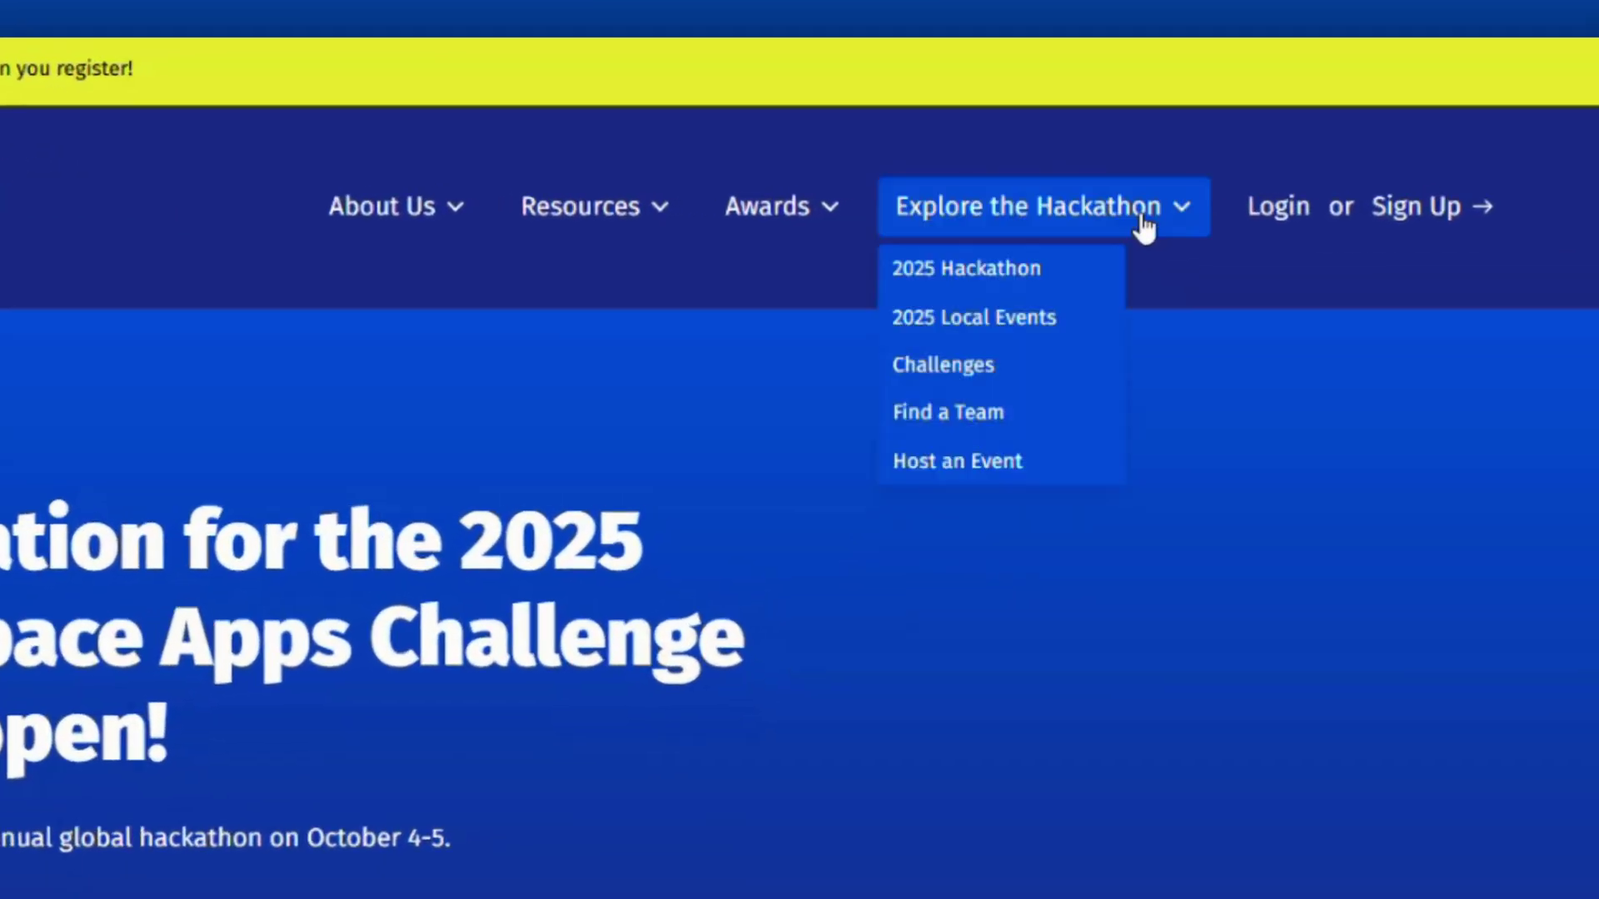
click(968, 267)
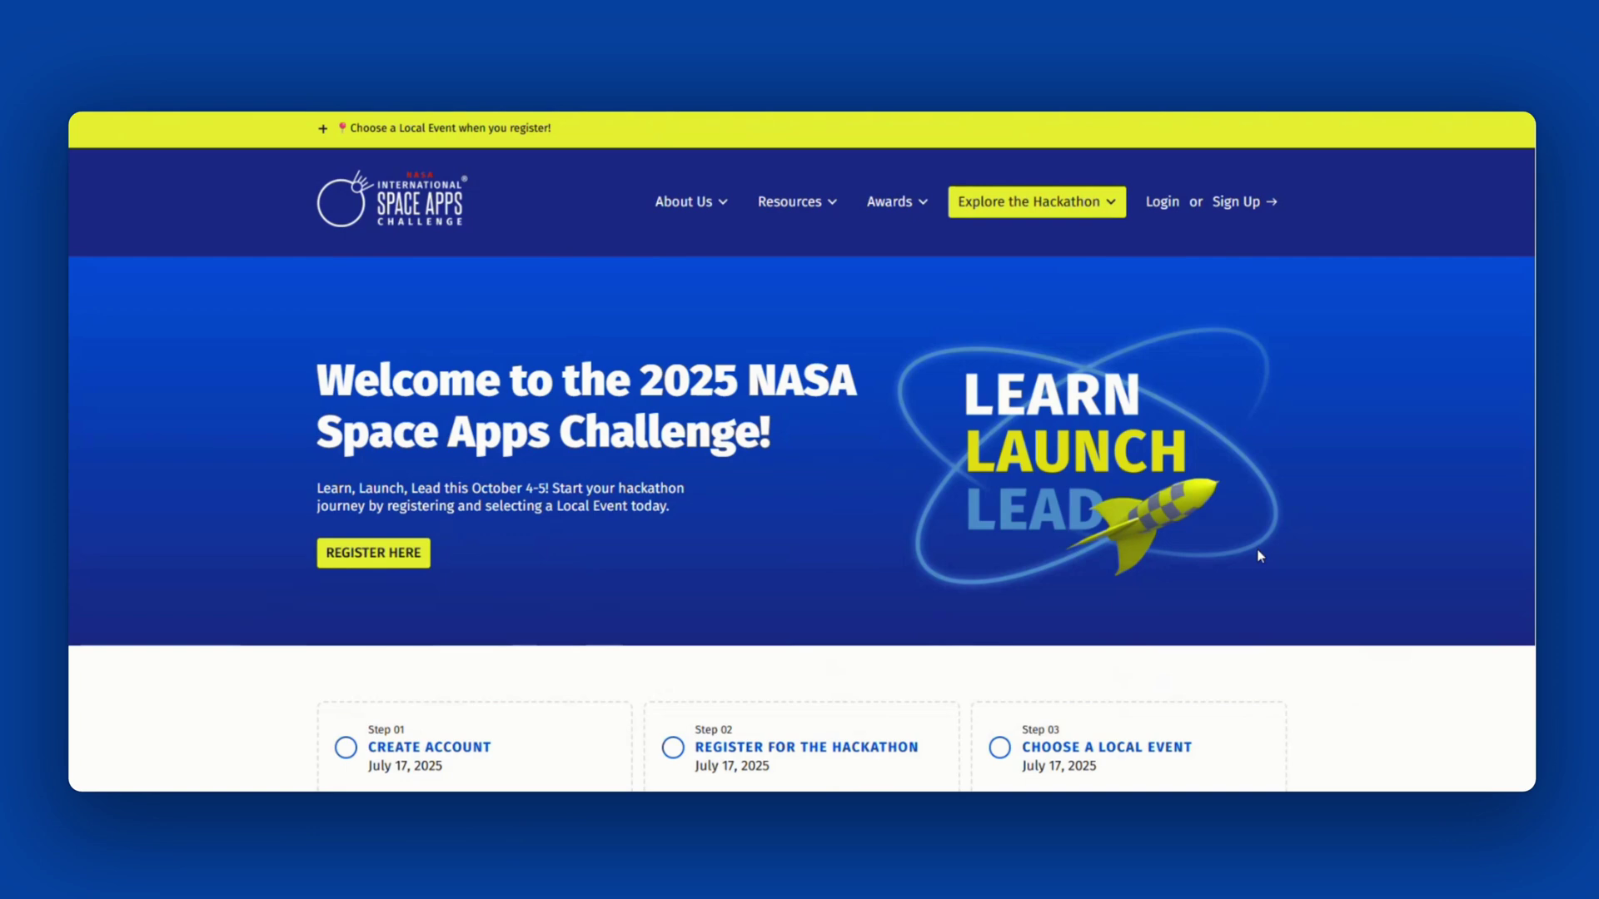
scroll(1260, 557, down, 2)
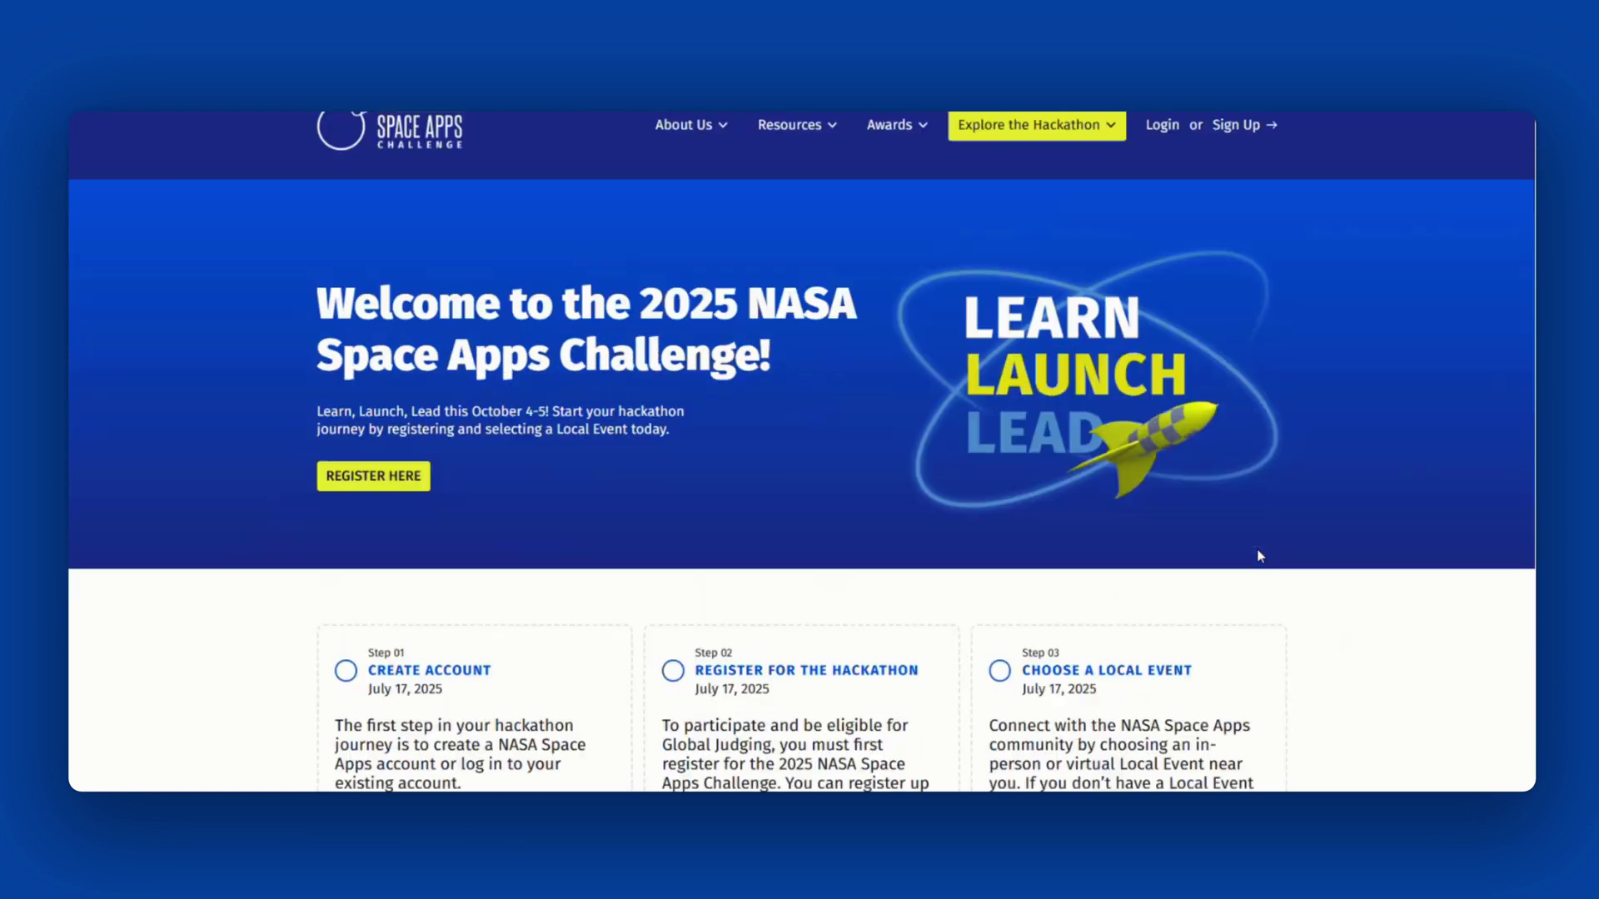
scroll(1260, 556, down, 3)
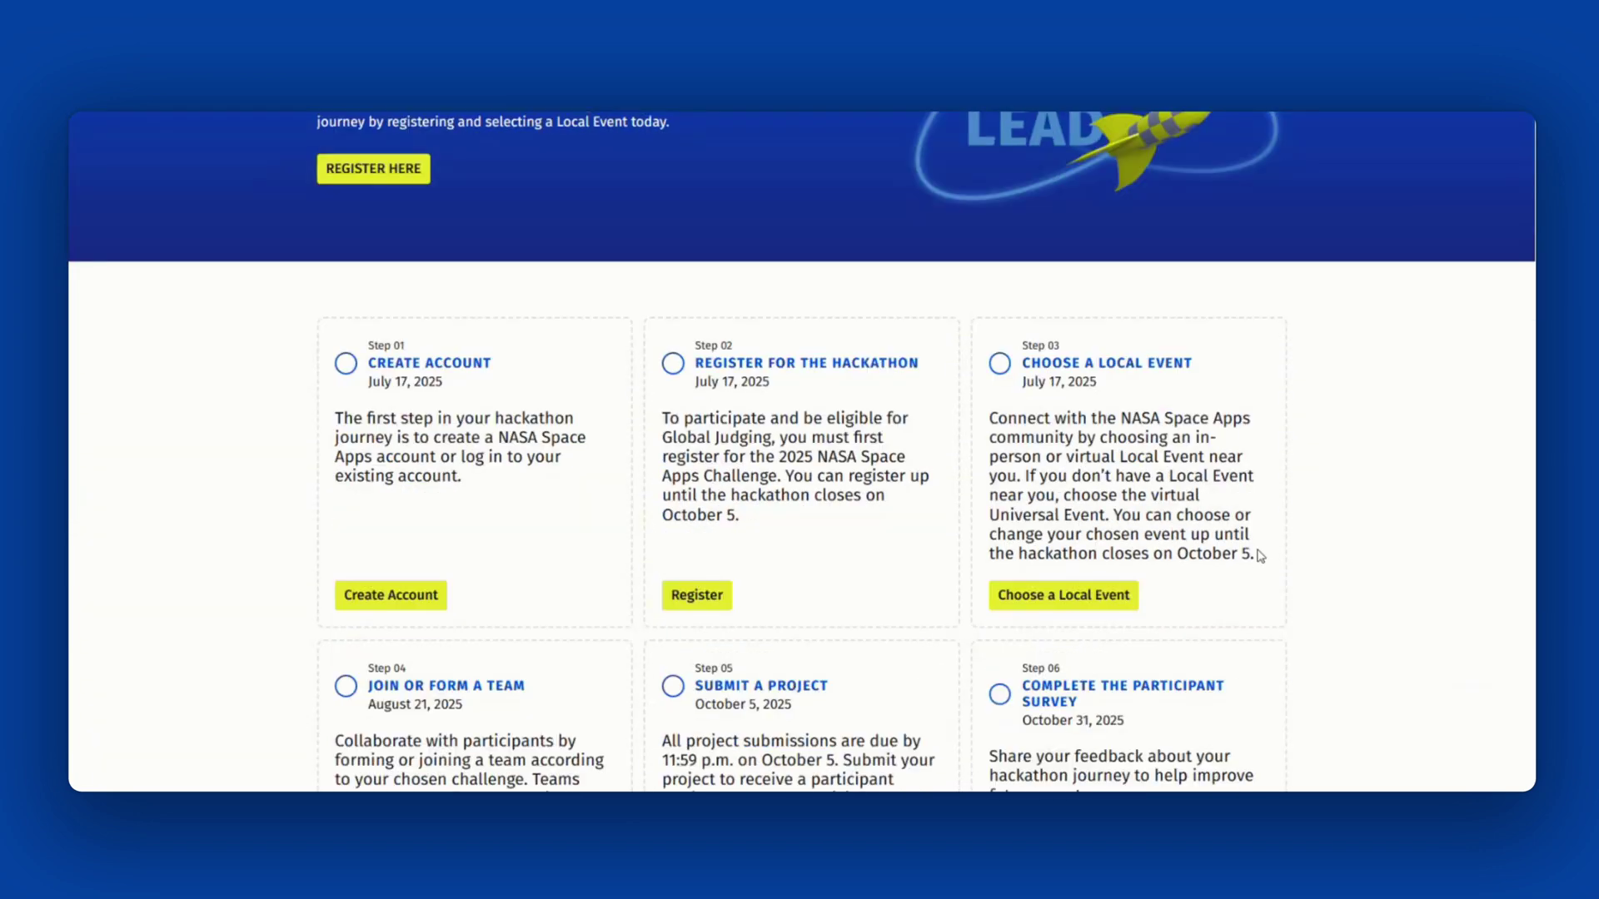
scroll(1259, 556, down, 1)
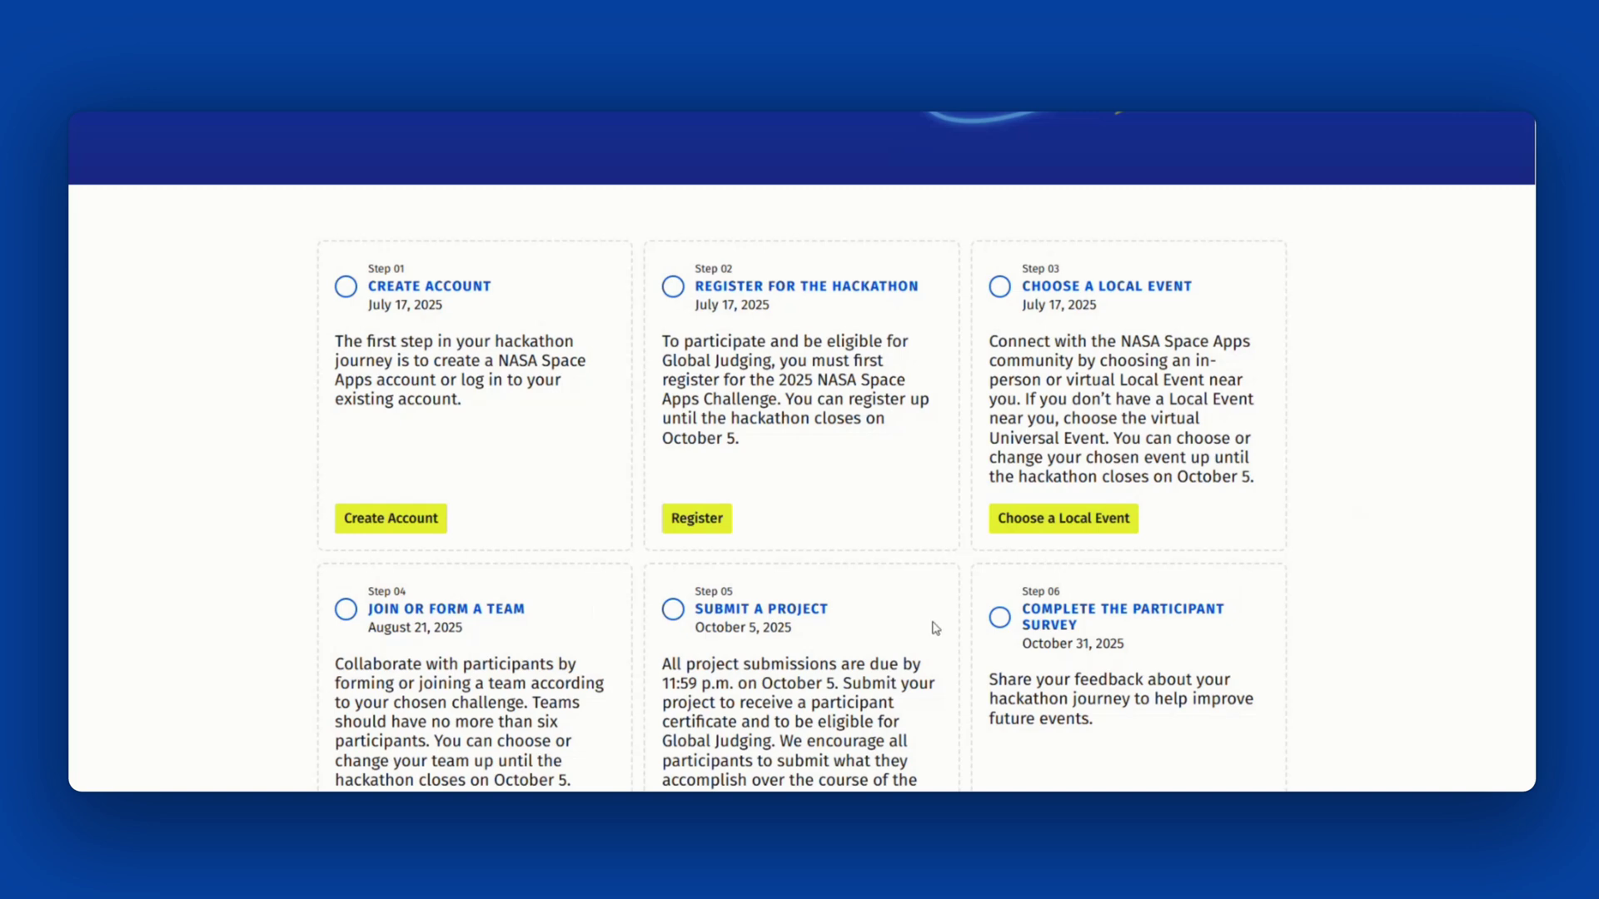
scroll(936, 629, up, 5)
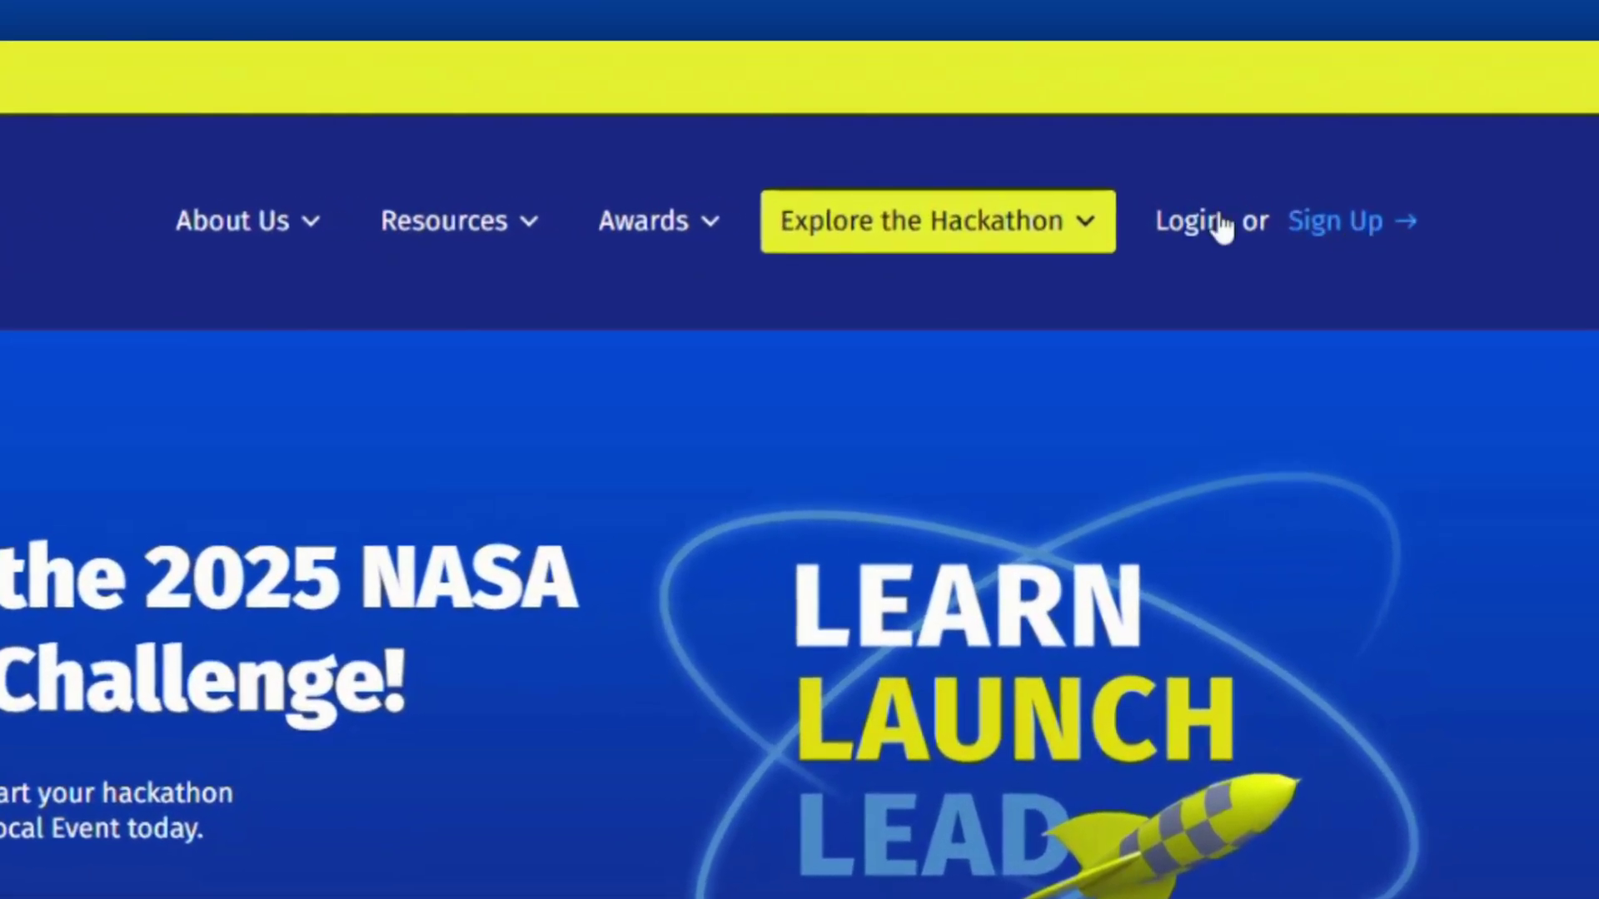
- Dismiss the login form and bring up the Sign Up account creation form
click(1217, 223)
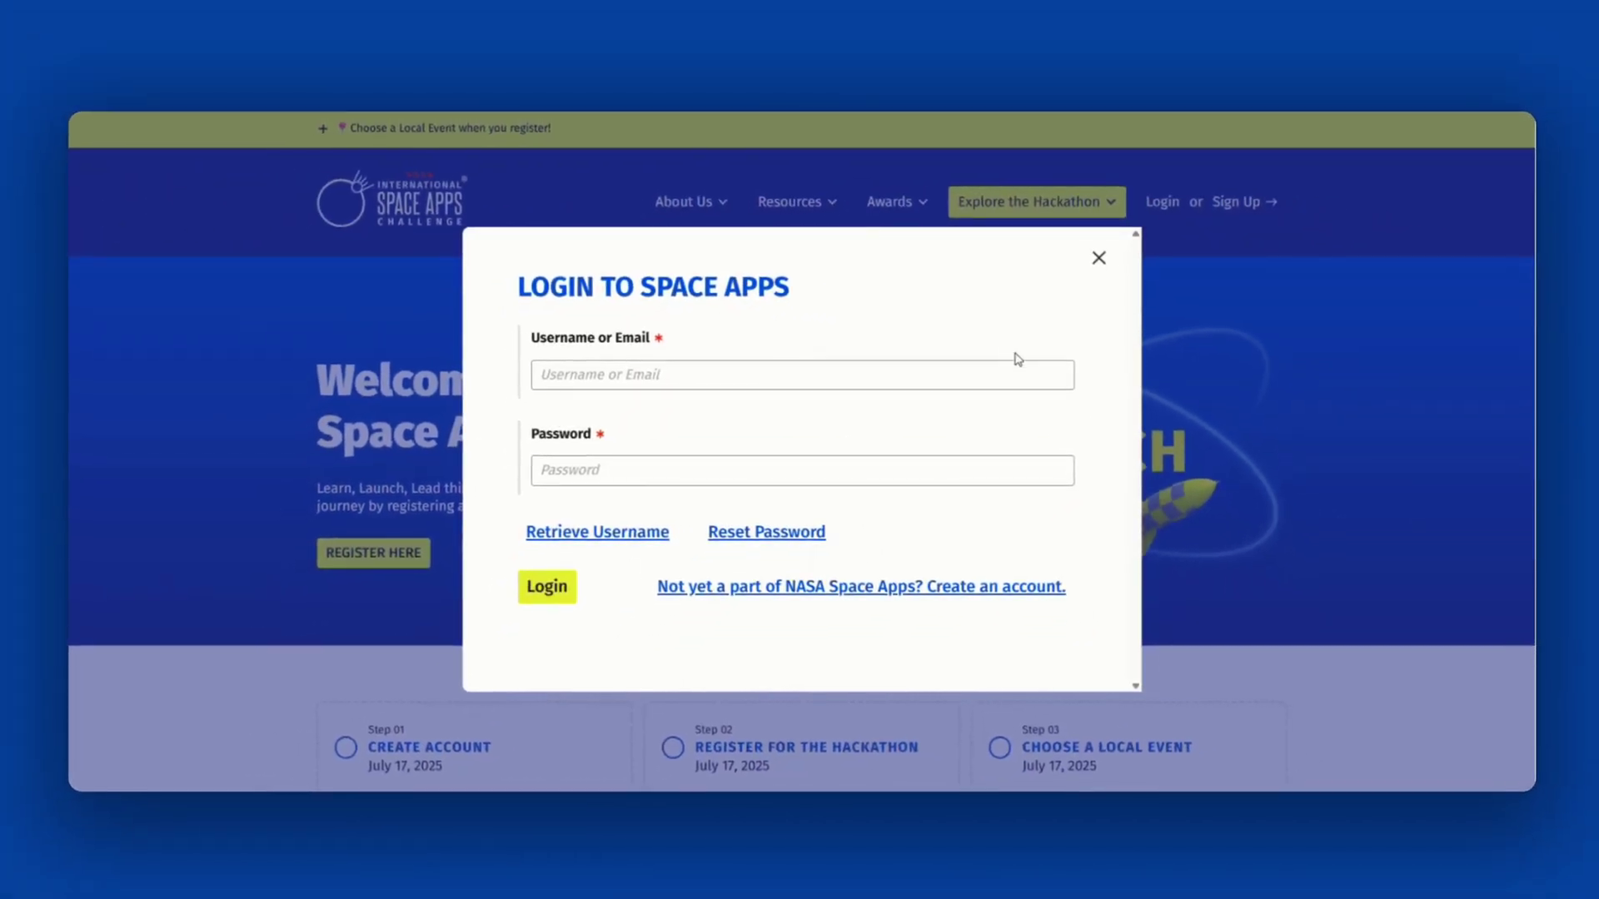
click(1097, 259)
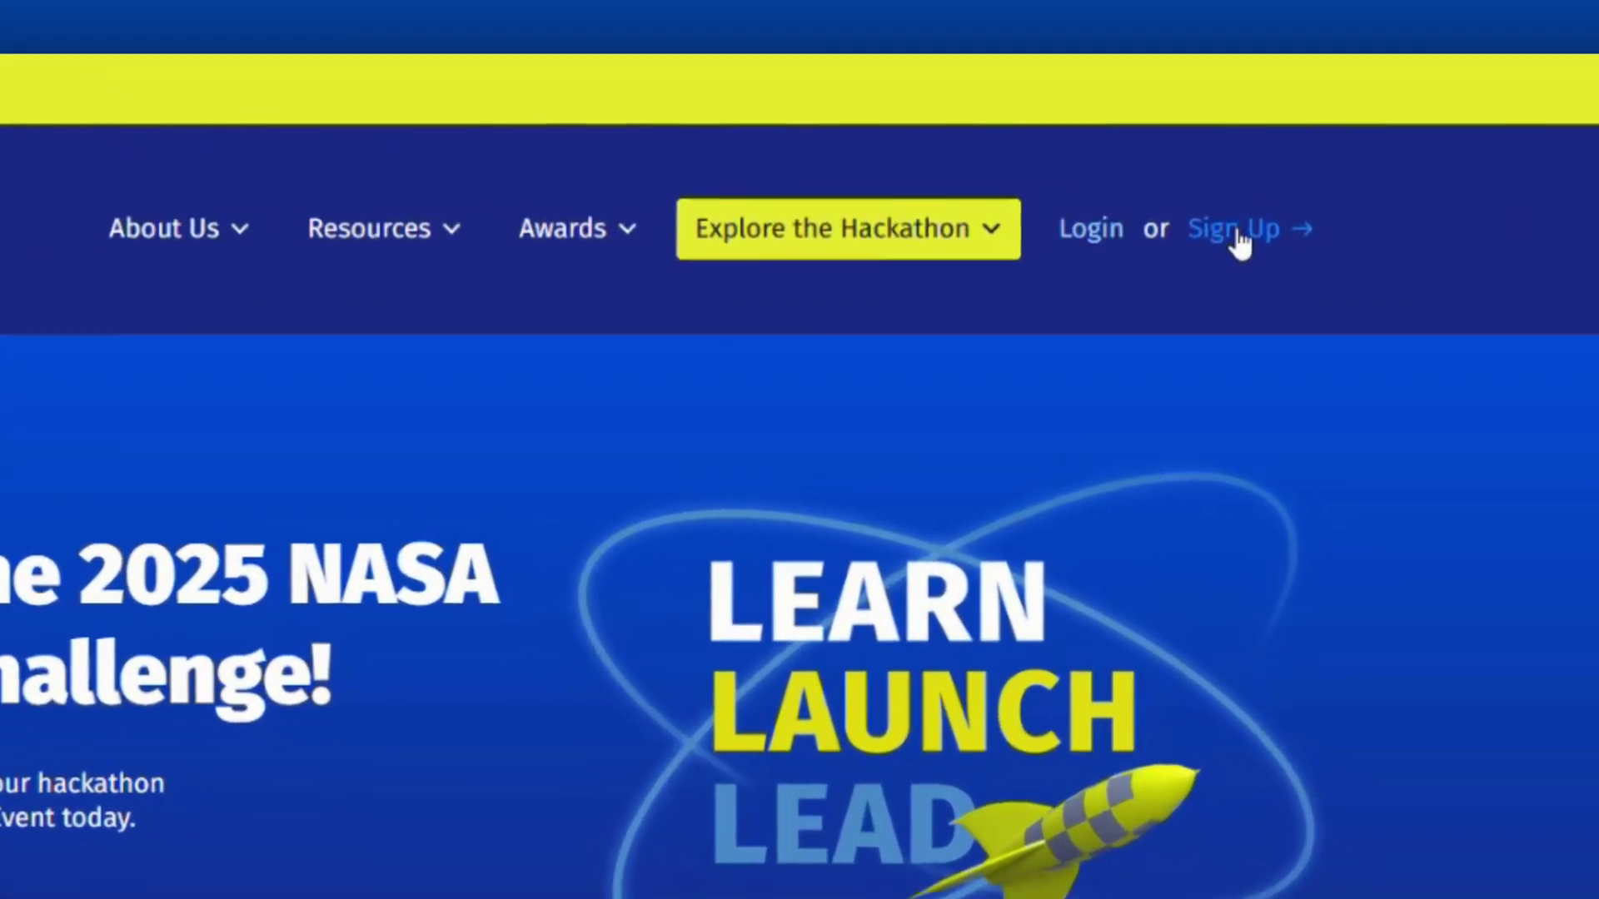
click(1236, 204)
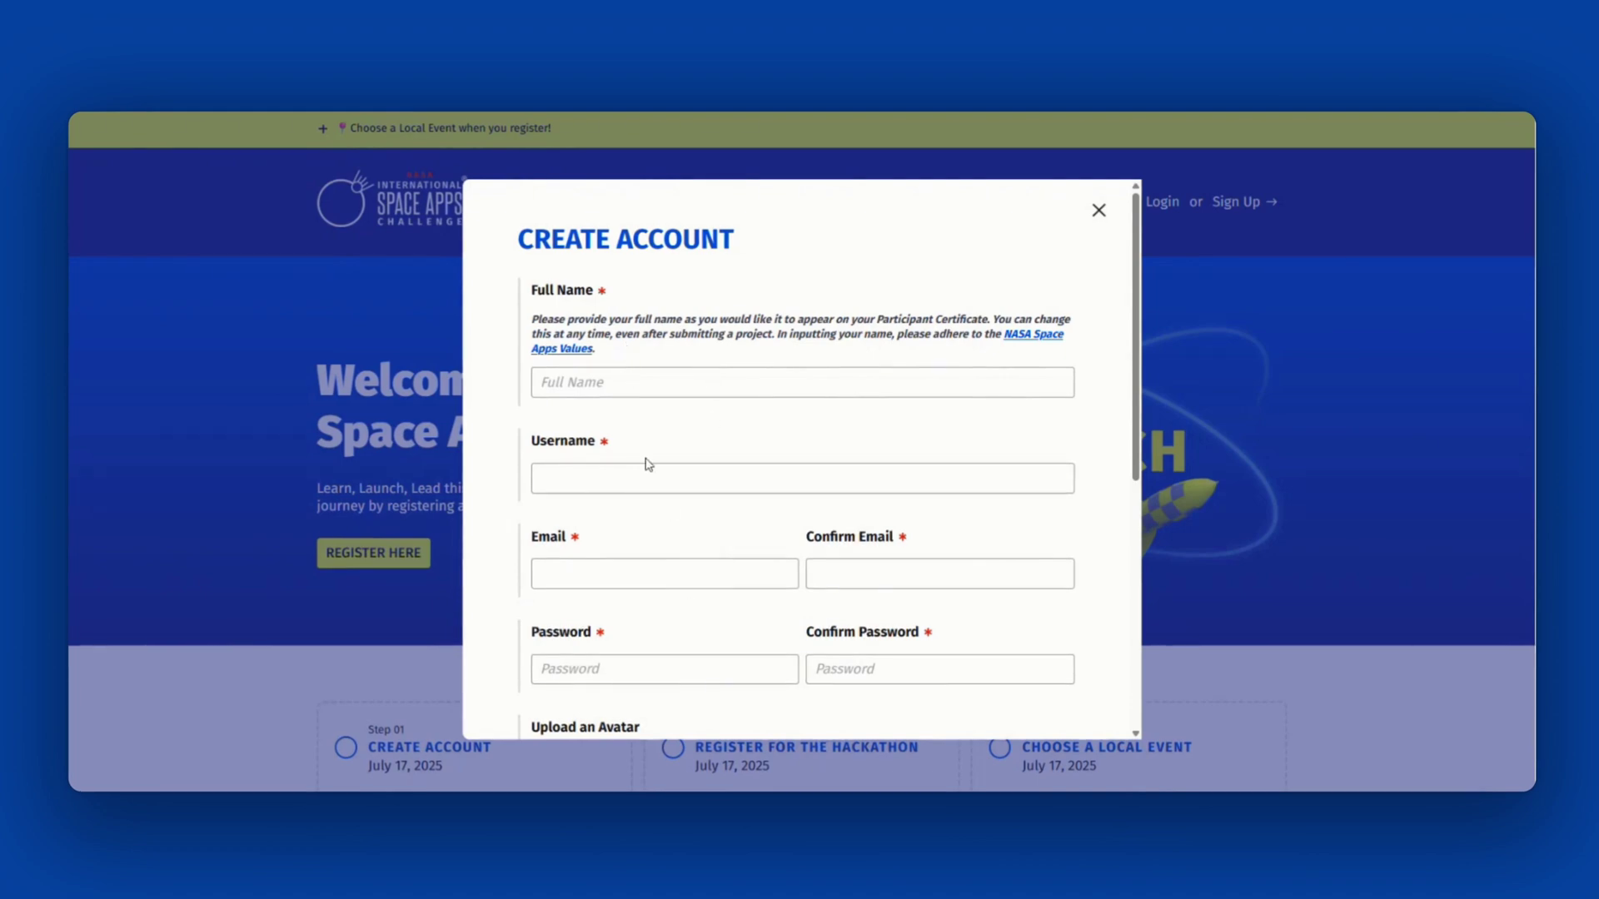
- Enter the full name, username, email twice and matching password in the account form
scroll(646, 537, down, 5)
scroll(647, 537, up, 5)
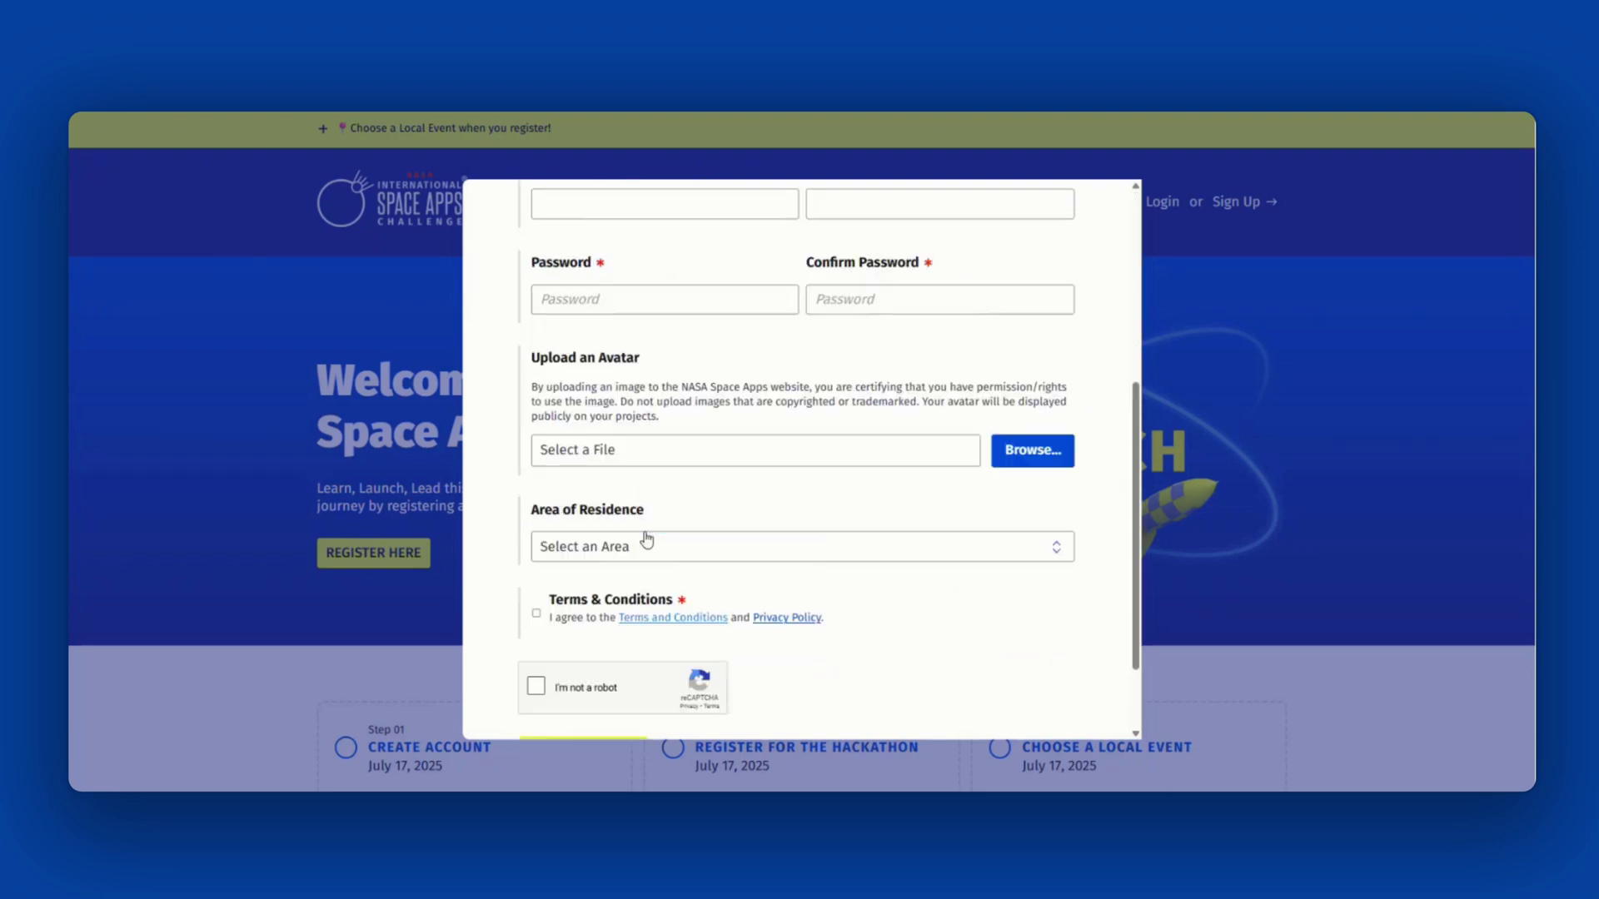
click(552, 381)
text(Space Explorer)
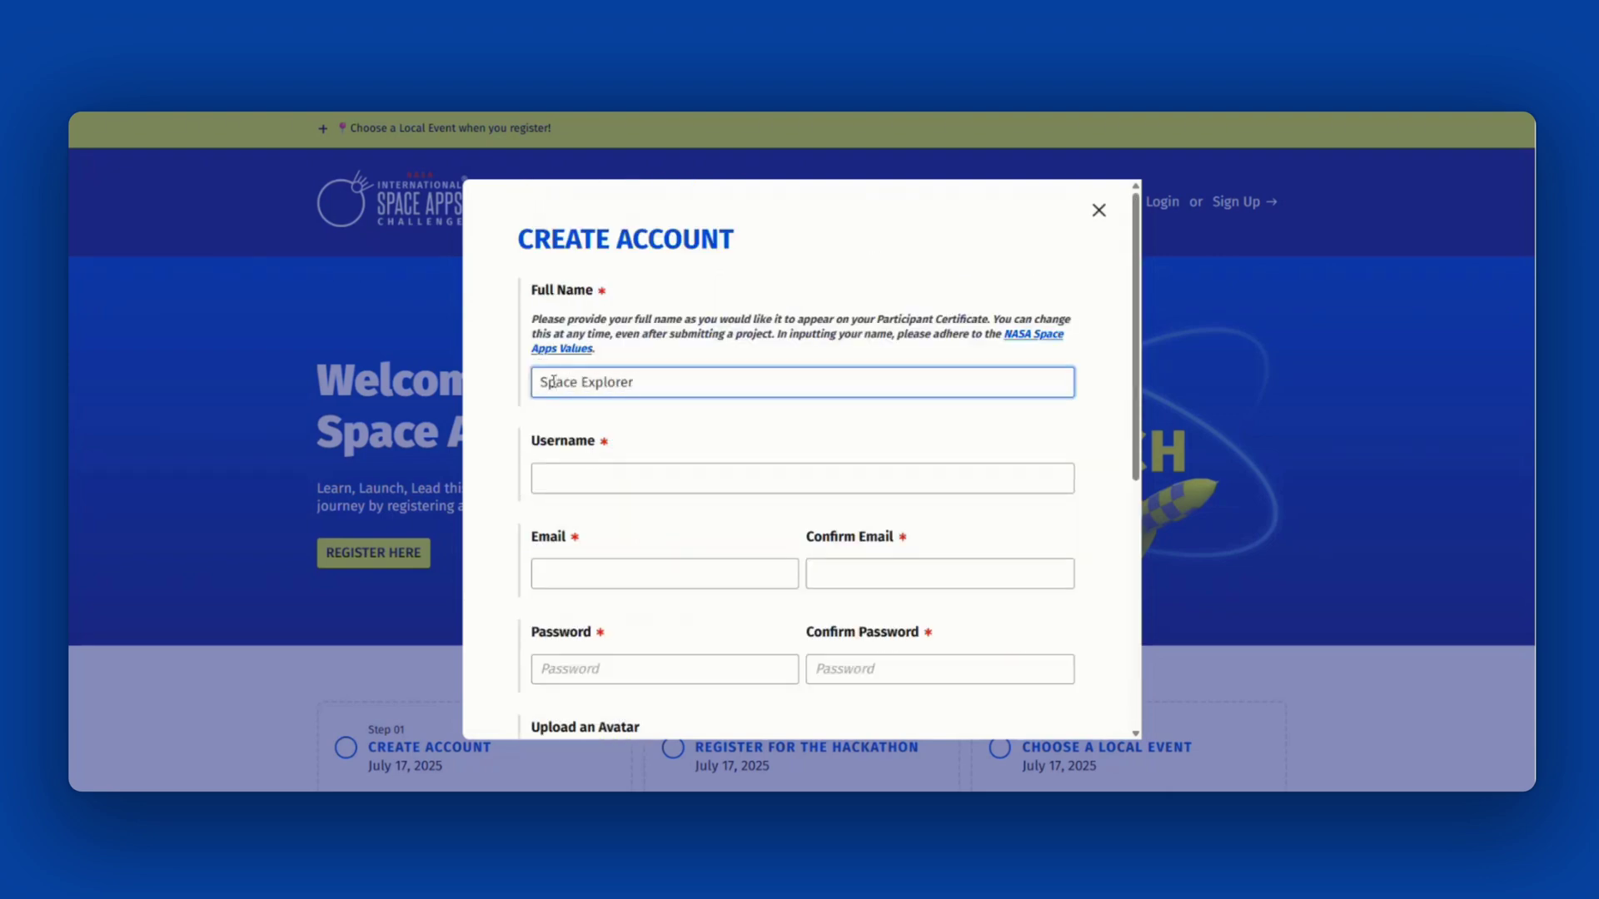
key(Tab)
text(SpaceExplorer25)
key(Tab)
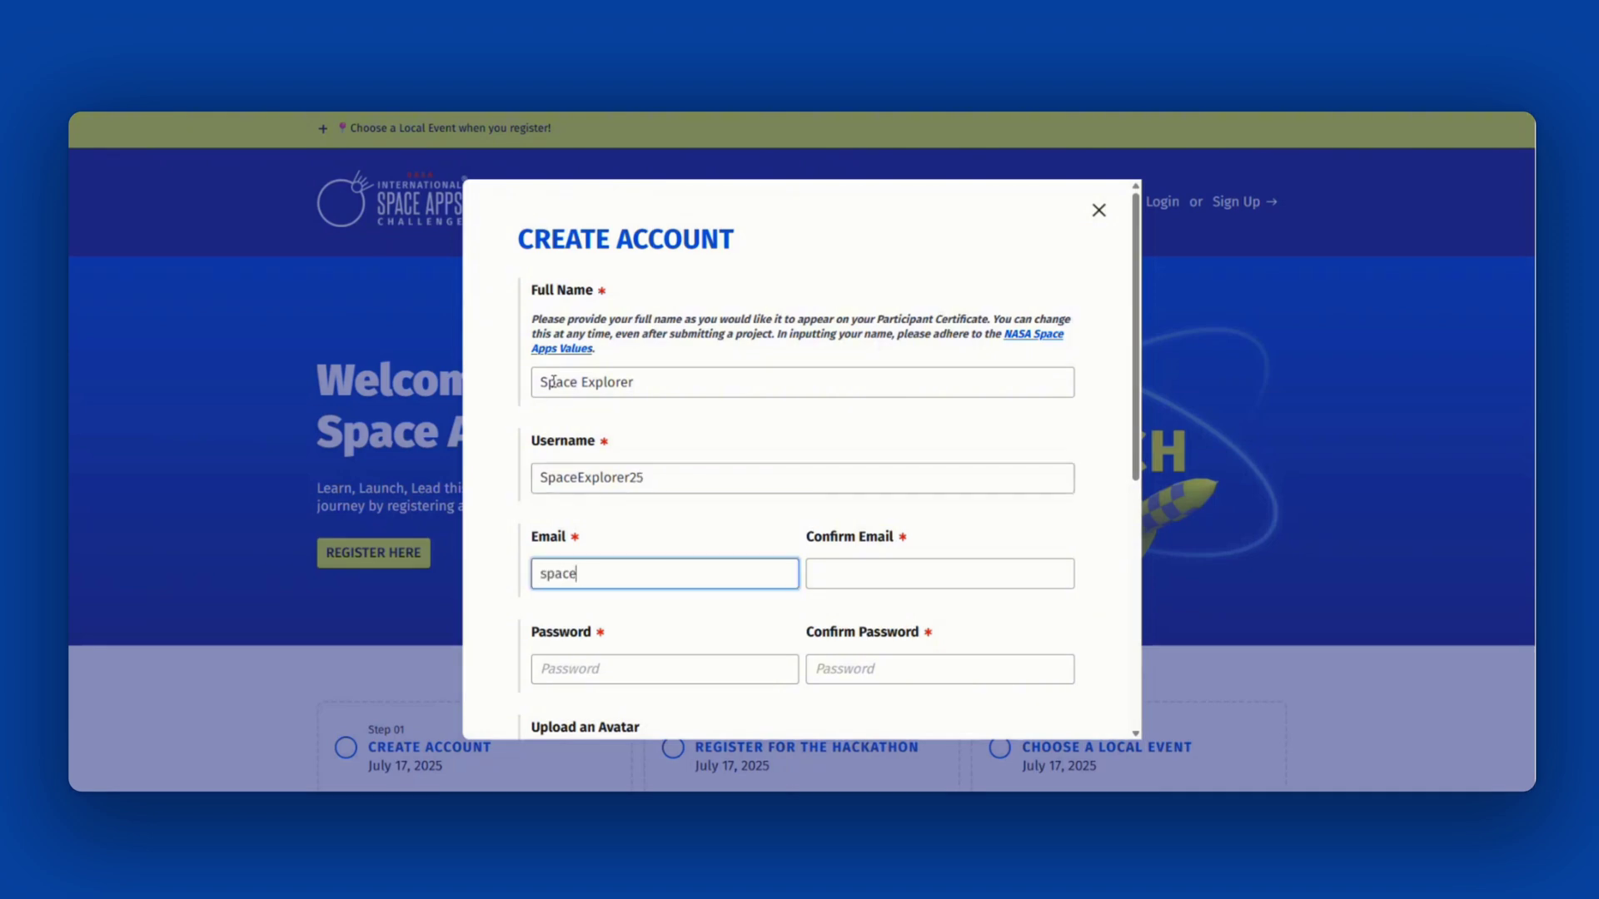
key(Tab)
key(Tab)
key(Tab)
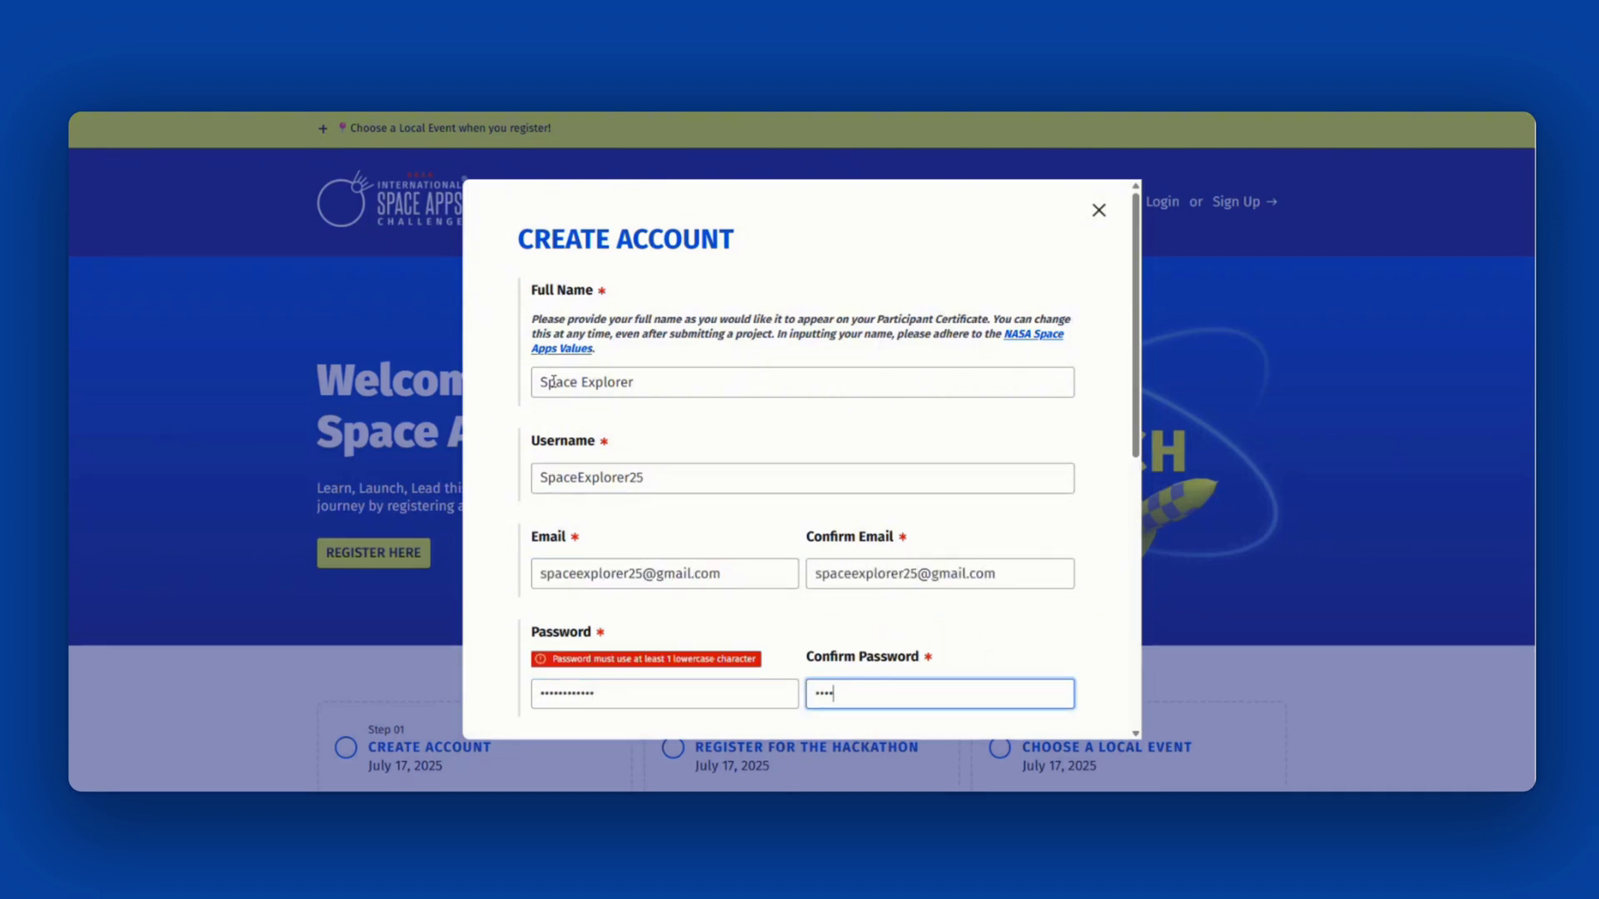
double_click(598, 698)
key(Tab)
- Accept the terms, choose United States as residence, pass reCAPTCHA and submit the account
scroll(802, 500, down, 5)
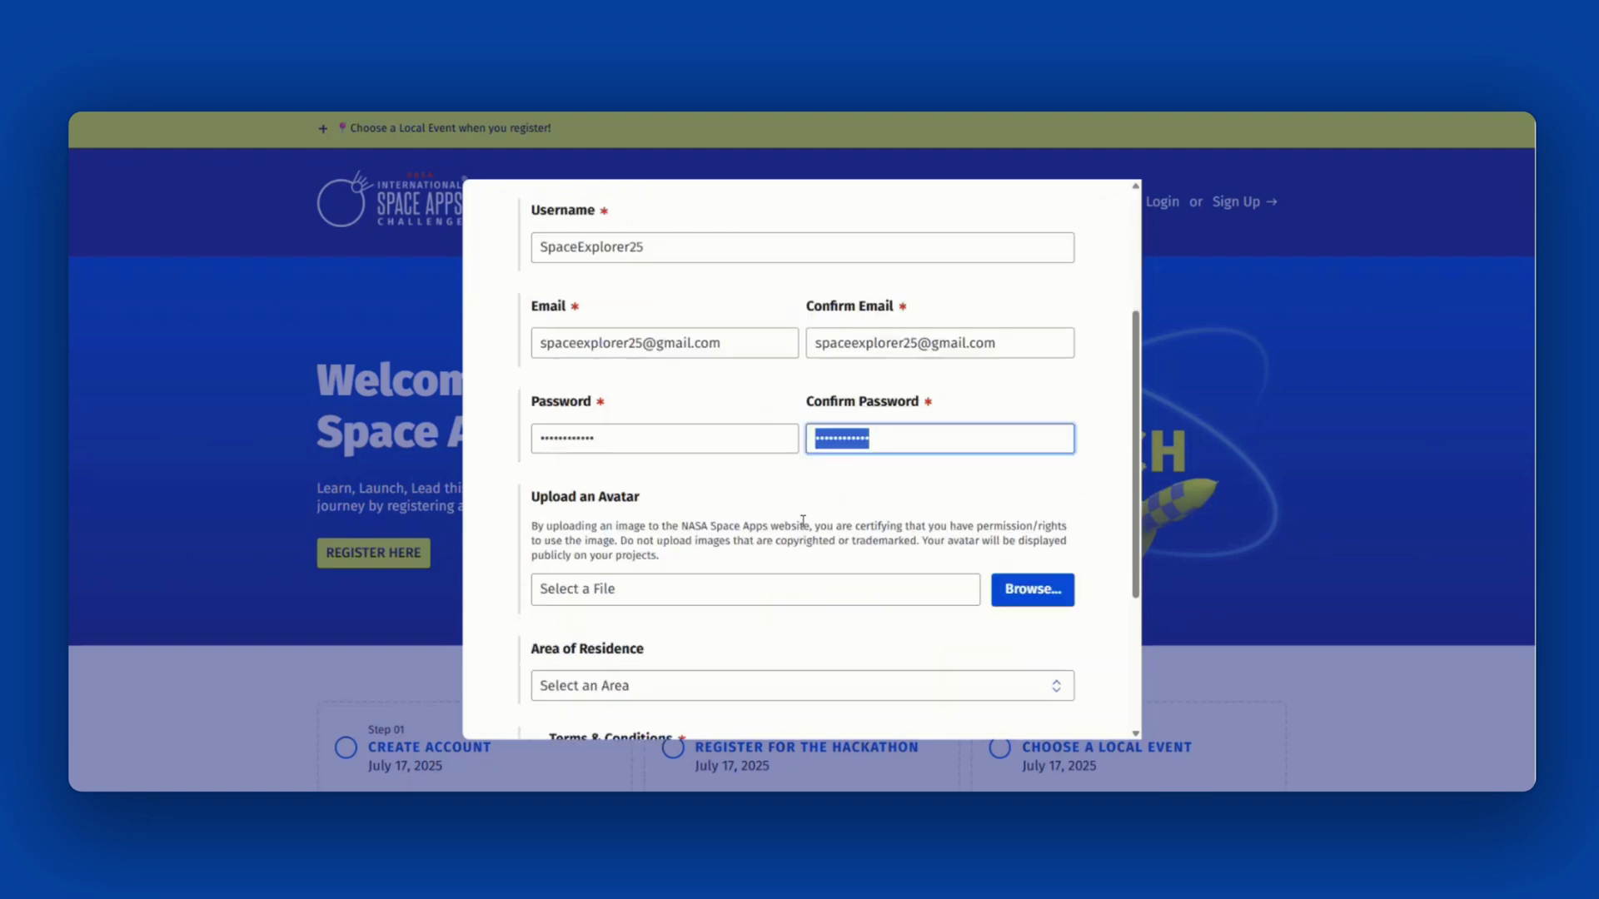
click(535, 599)
click(802, 531)
text(united)
click(724, 353)
click(536, 676)
scroll(583, 583, down, 1)
click(583, 645)
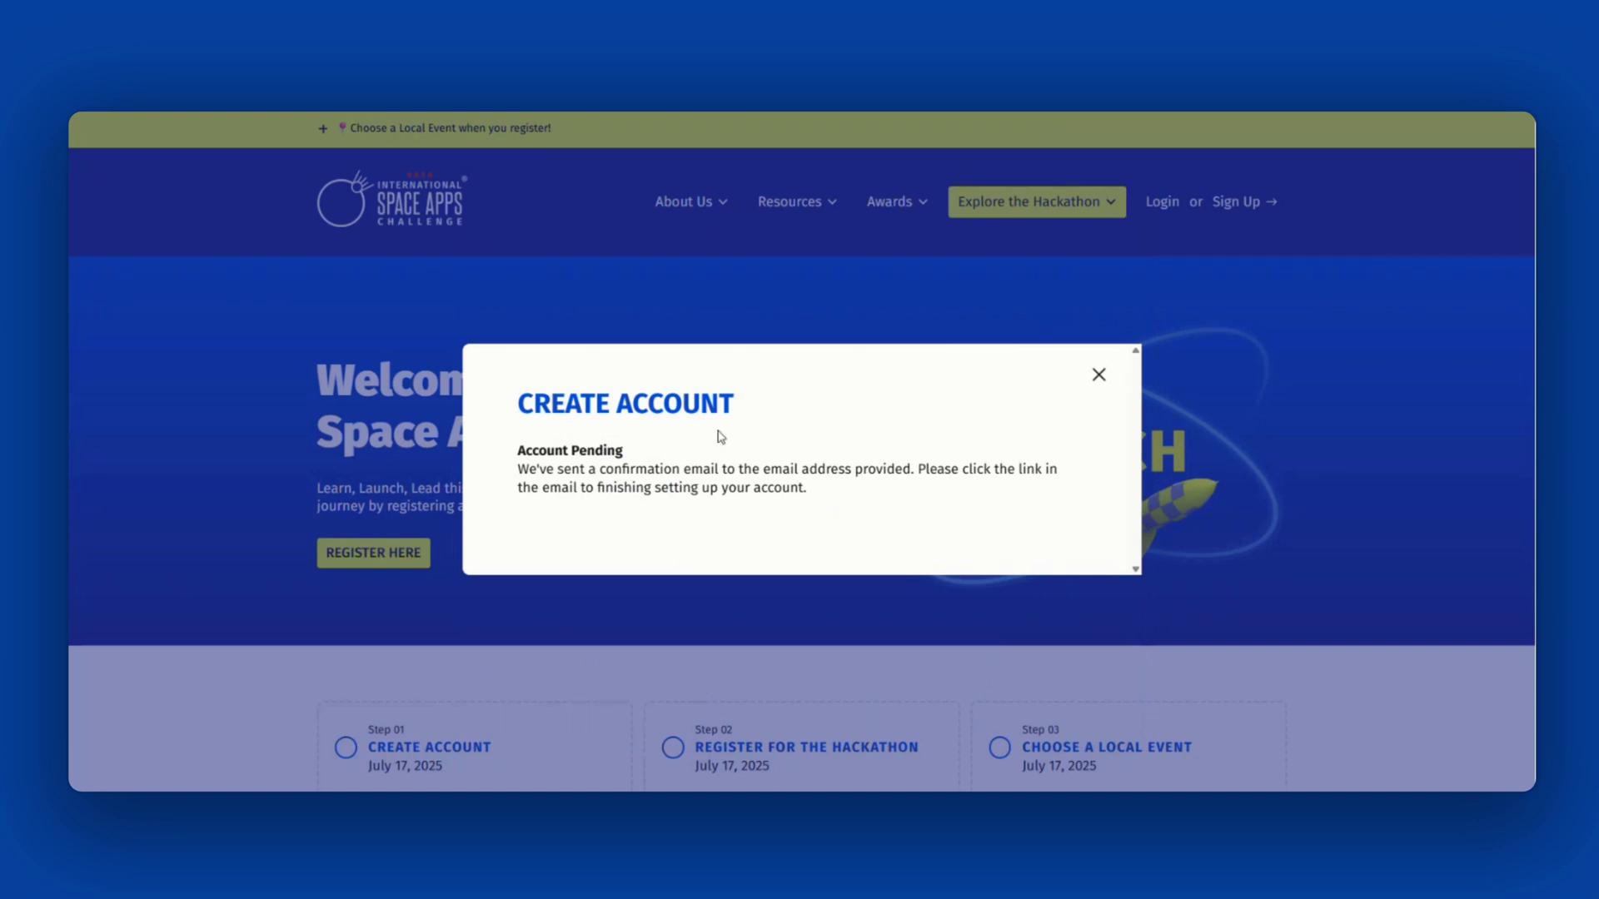
- Close the Account Pending notice and log in with the new username and password
click(1099, 375)
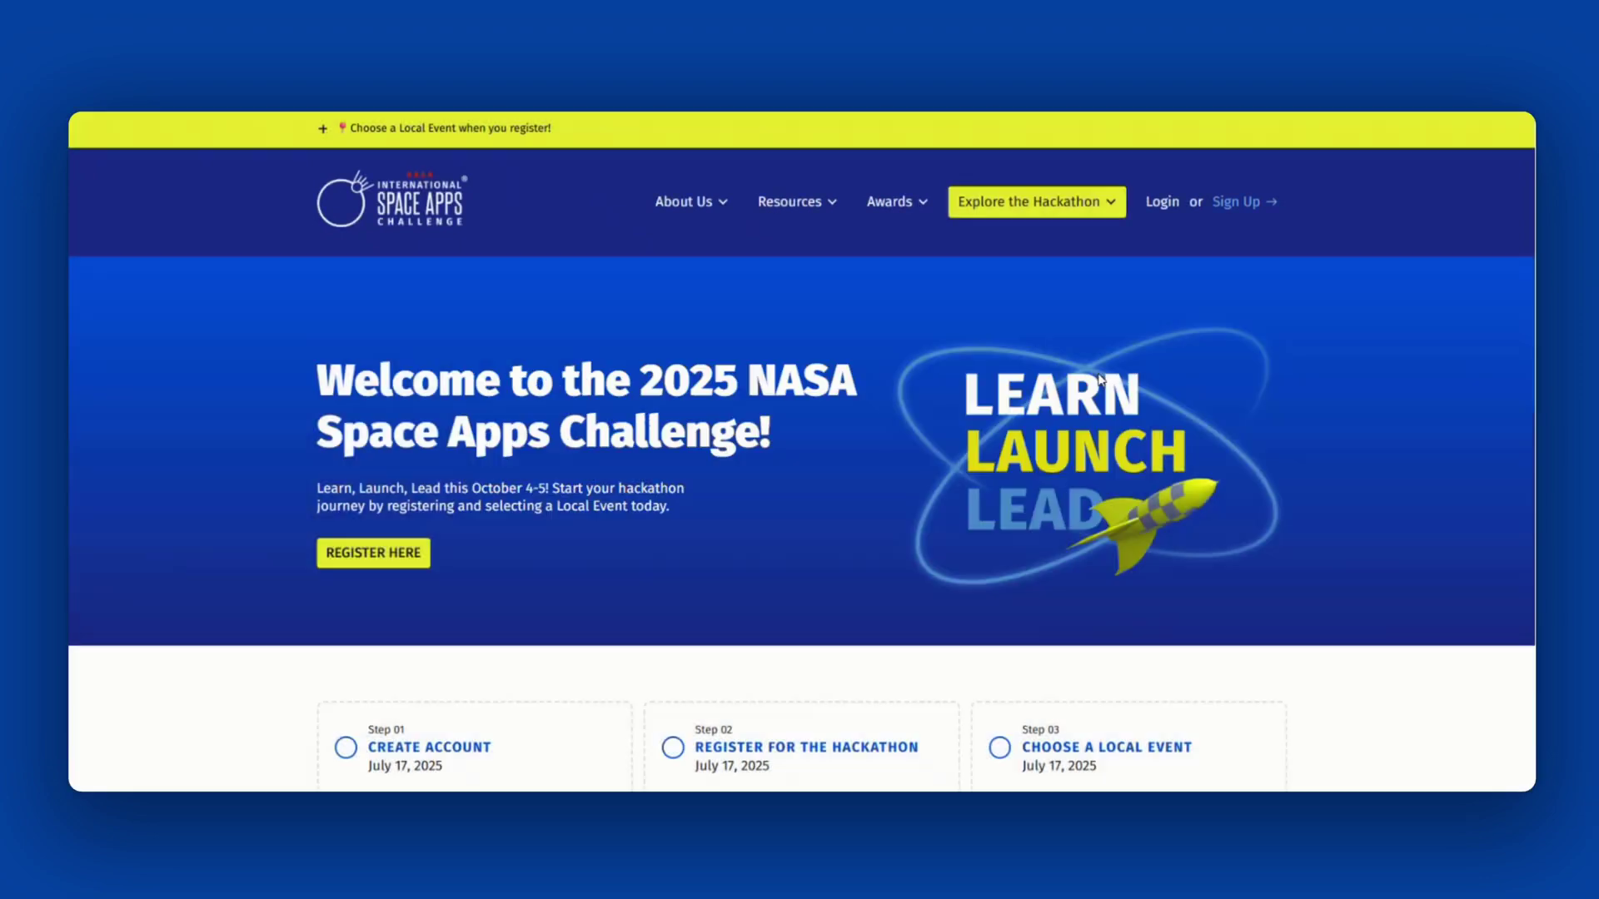
click(1177, 208)
click(688, 368)
text(SpaceExplorer25)
key(Tab)
text(*********)
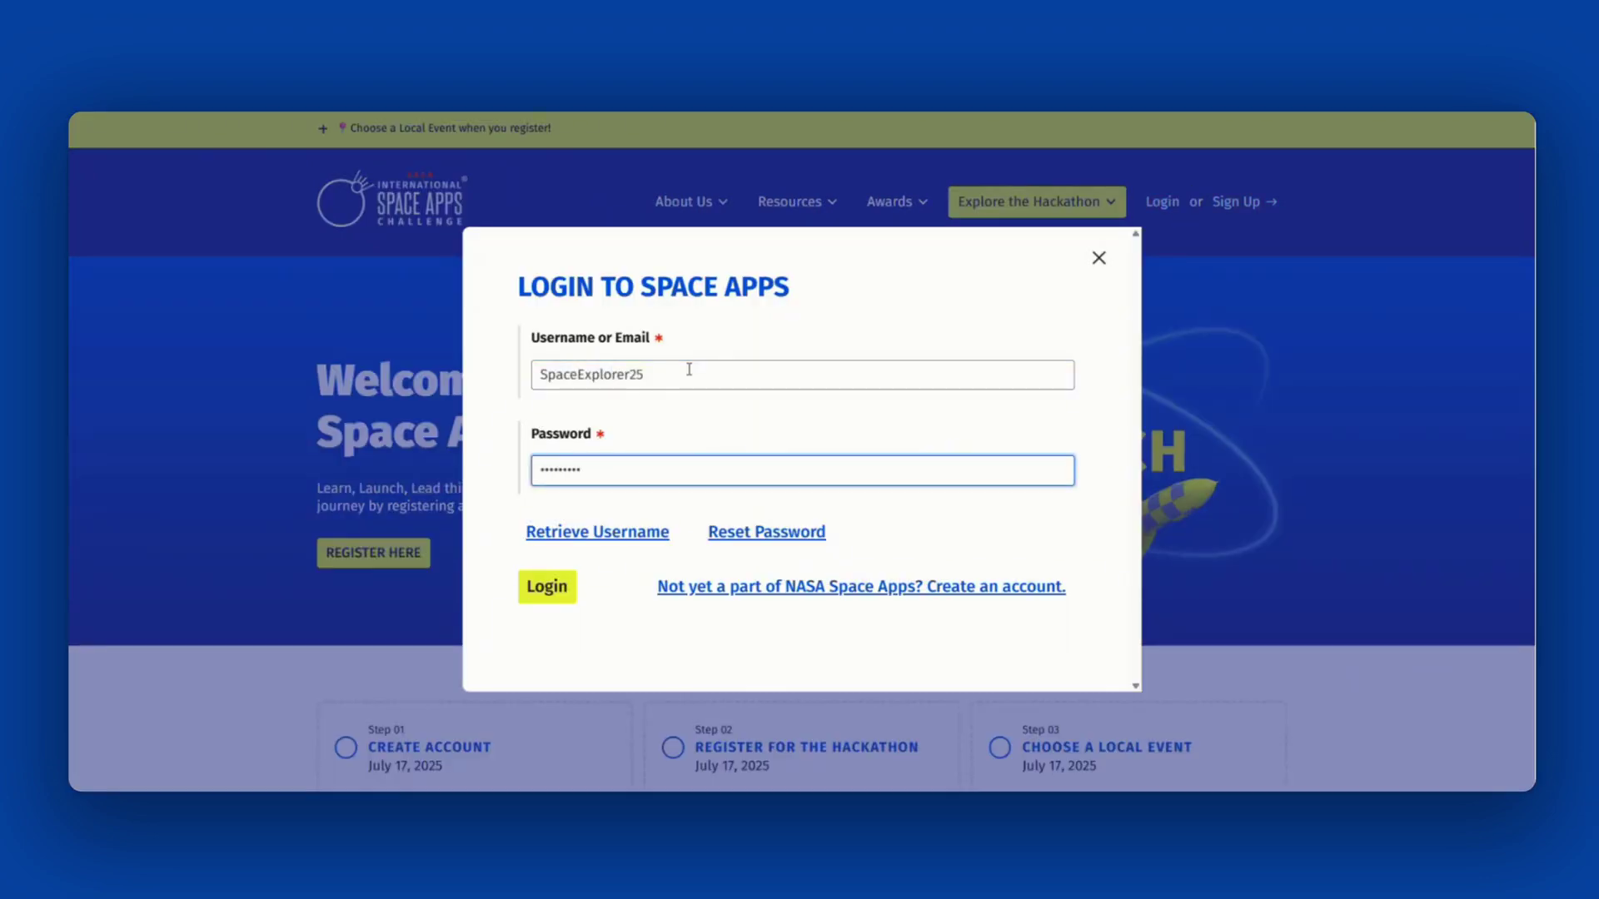
key(Return)
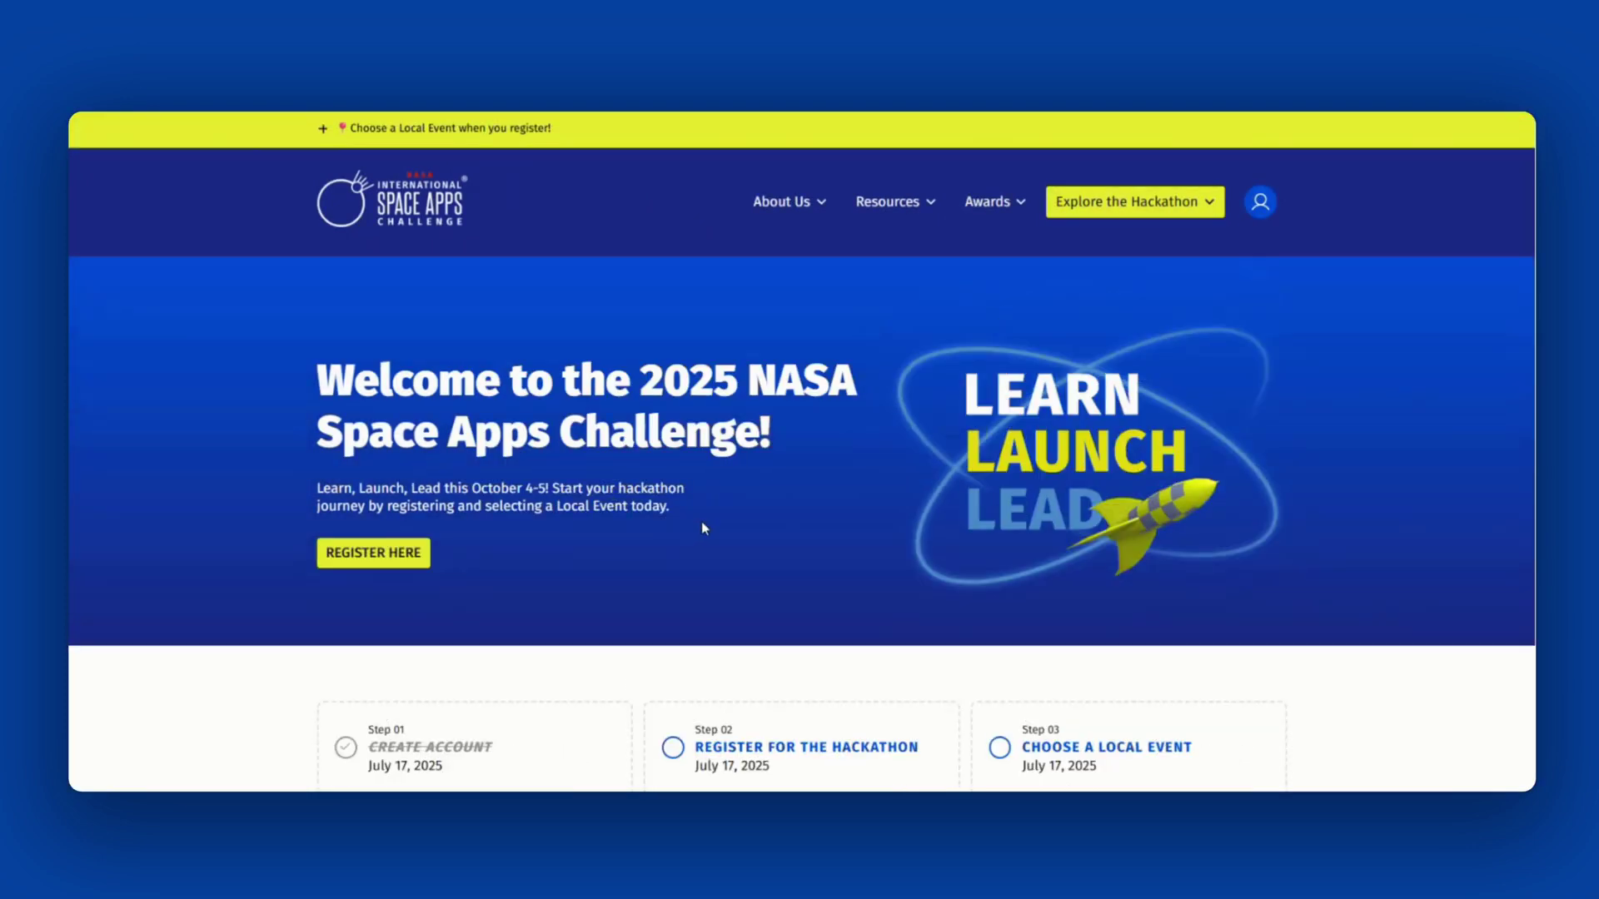
scroll(702, 525, down, 2)
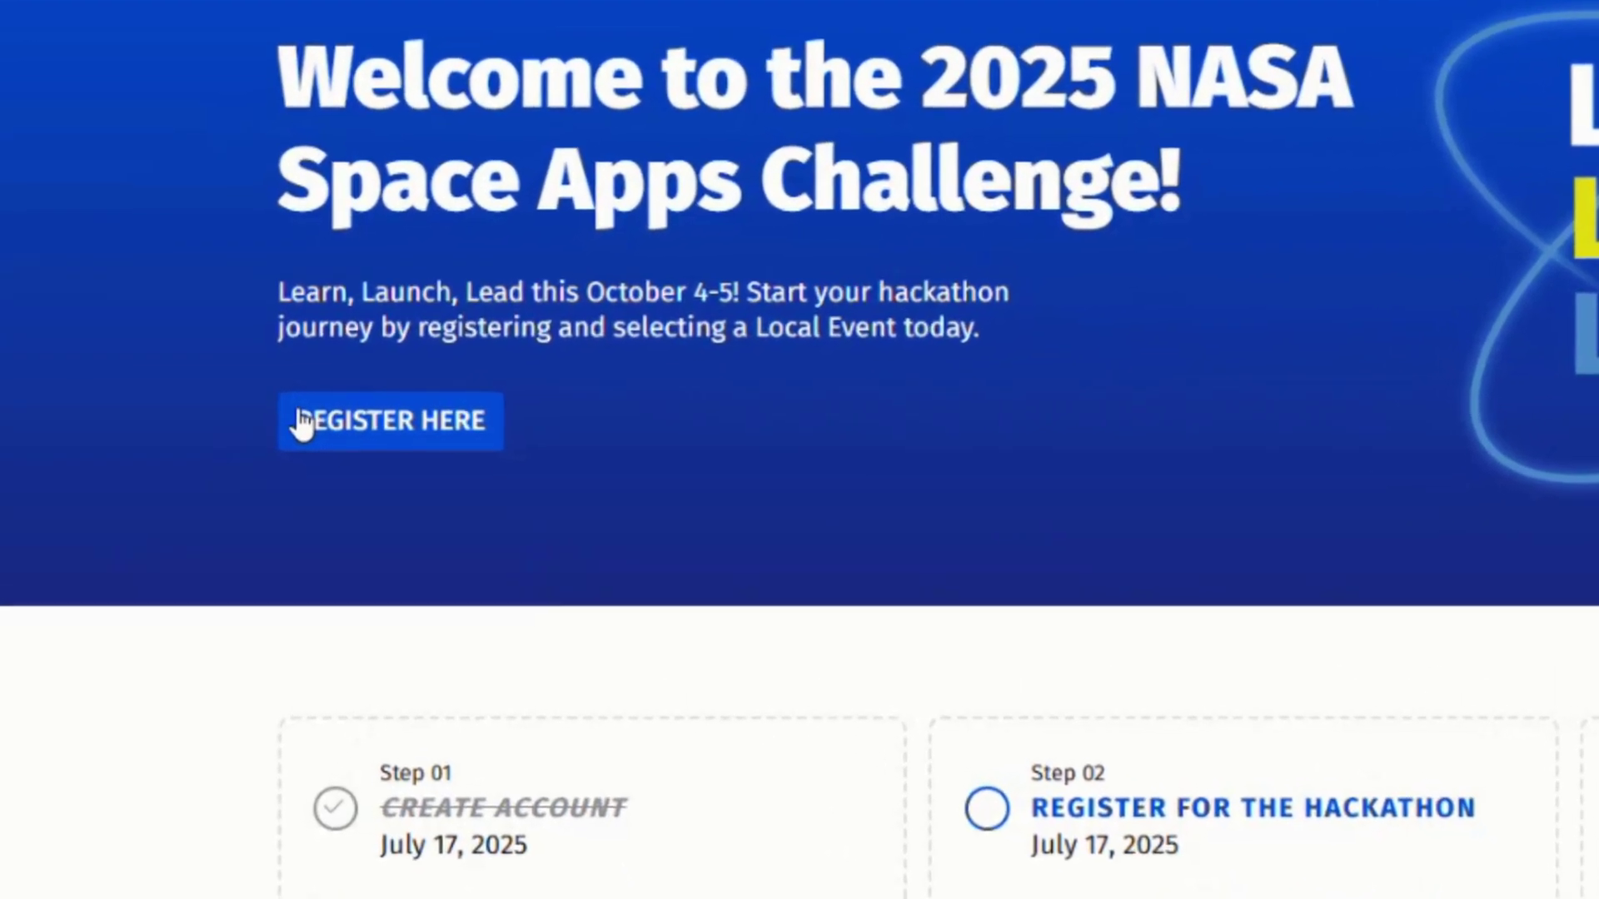
- Start the hackathon registration with title 'Space Explorer' and organization 'Exploration Company'
click(307, 416)
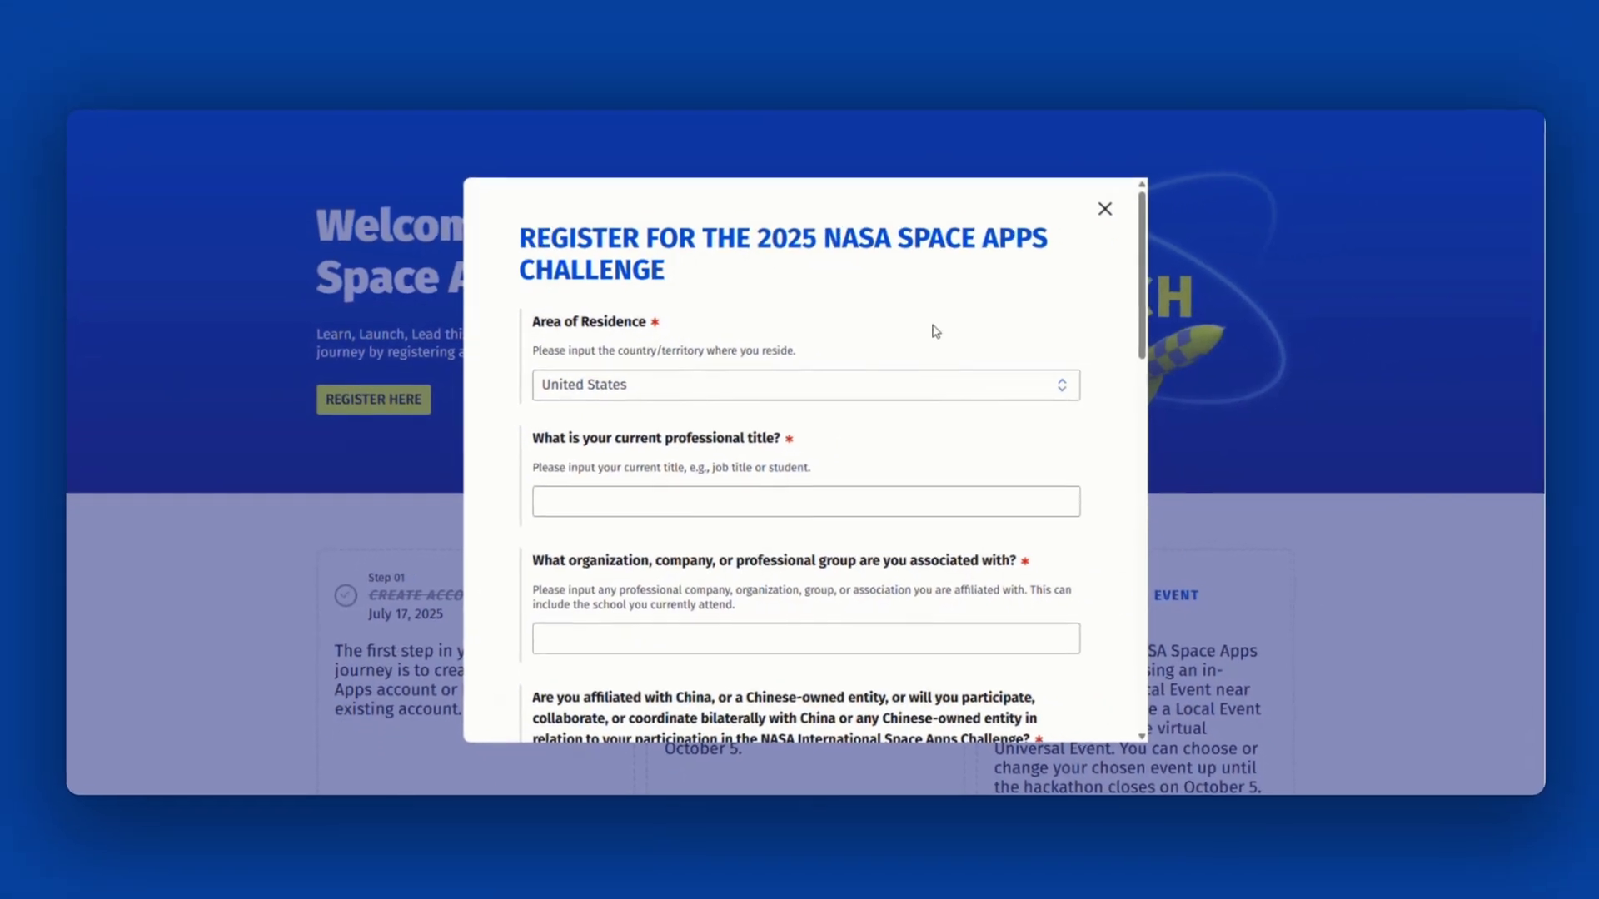
click(884, 490)
text(Space Explorer)
key(Tab)
text(Exploration Company)
scroll(609, 583, down, 4)
- Answer No to the affiliation and hackathon questions and choose education level and industry
click(609, 597)
scroll(530, 533, down, 3)
click(609, 613)
scroll(603, 500, down, 3)
click(759, 502)
click(649, 583)
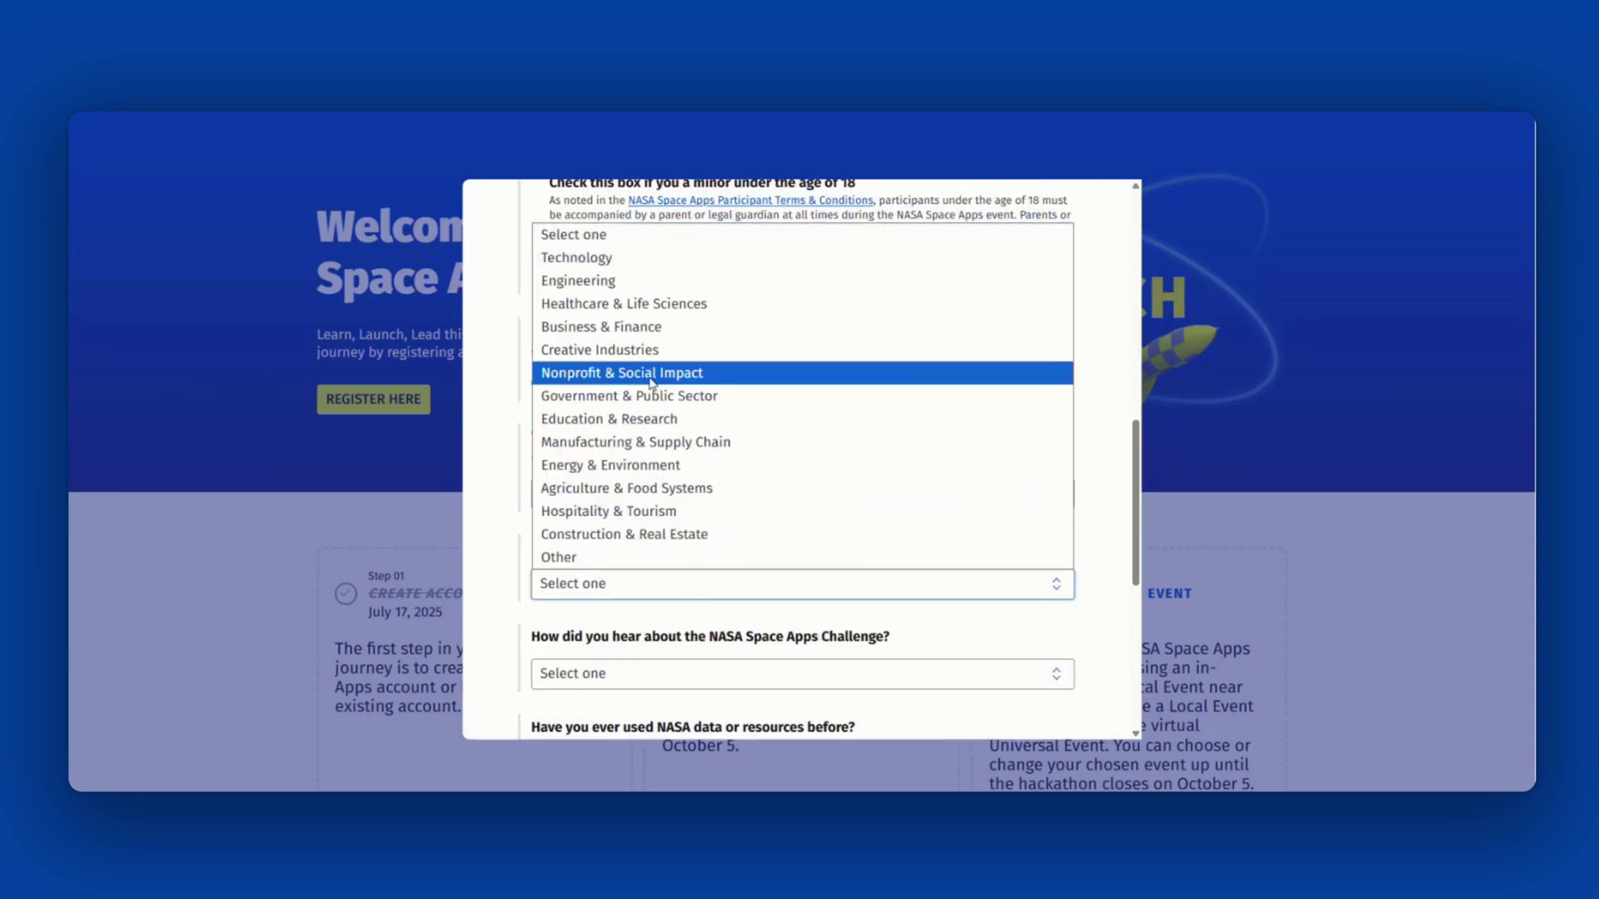
click(578, 281)
scroll(583, 375, down, 3)
- Pick NASA Space Apps Social Media as source, No to NASA data, English fluent, then submit
click(671, 443)
click(649, 490)
click(620, 527)
scroll(625, 500, down, 3)
click(721, 414)
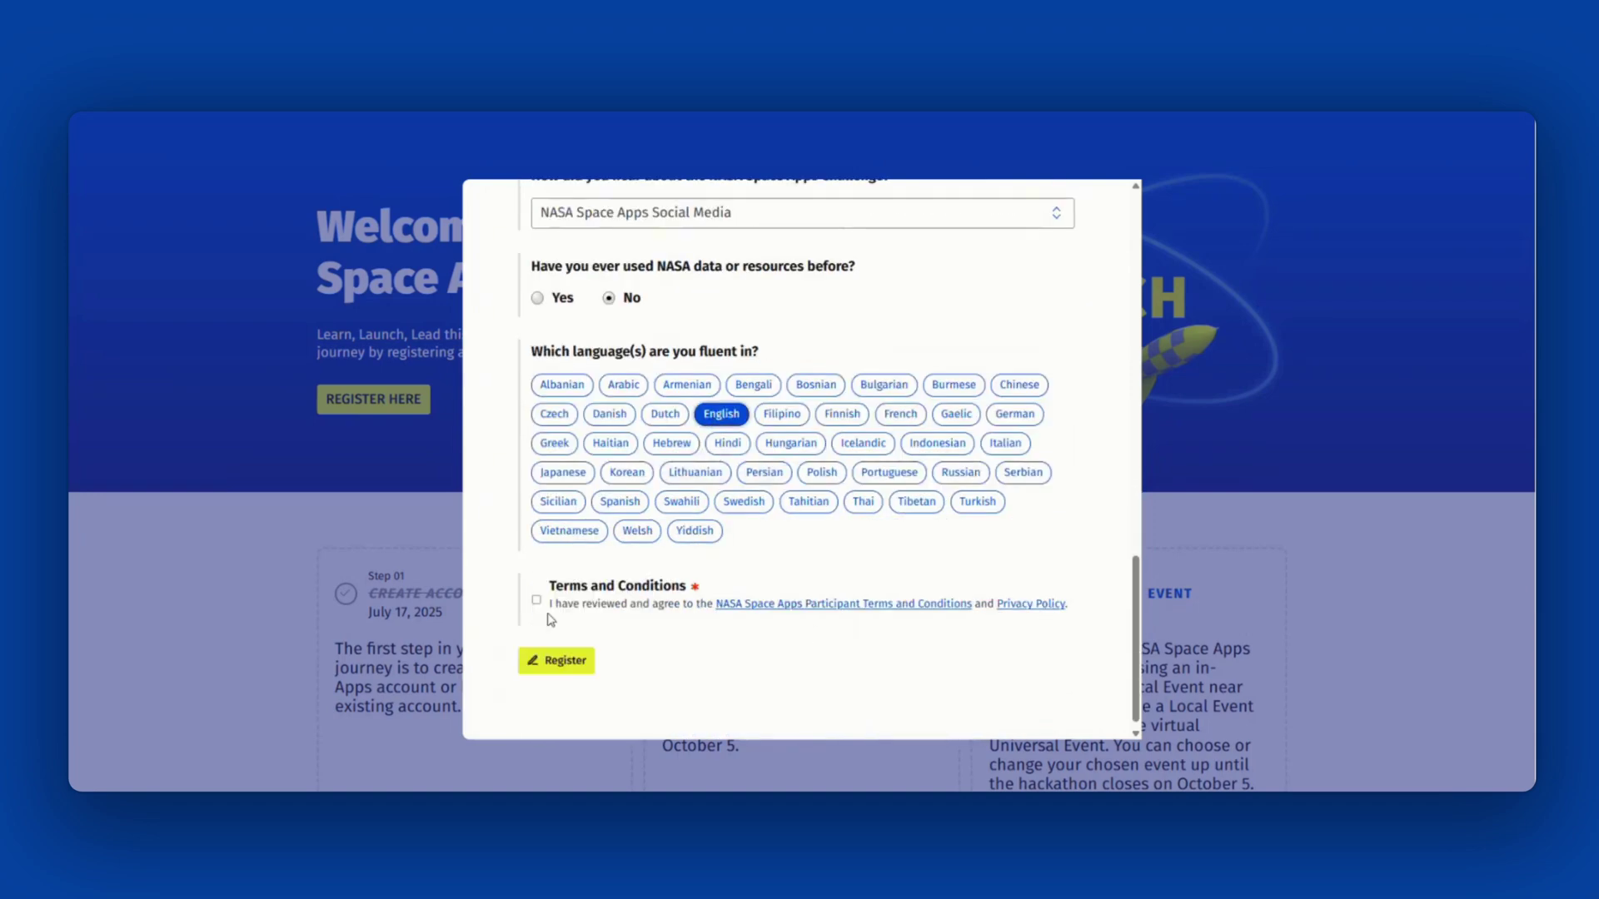
click(556, 660)
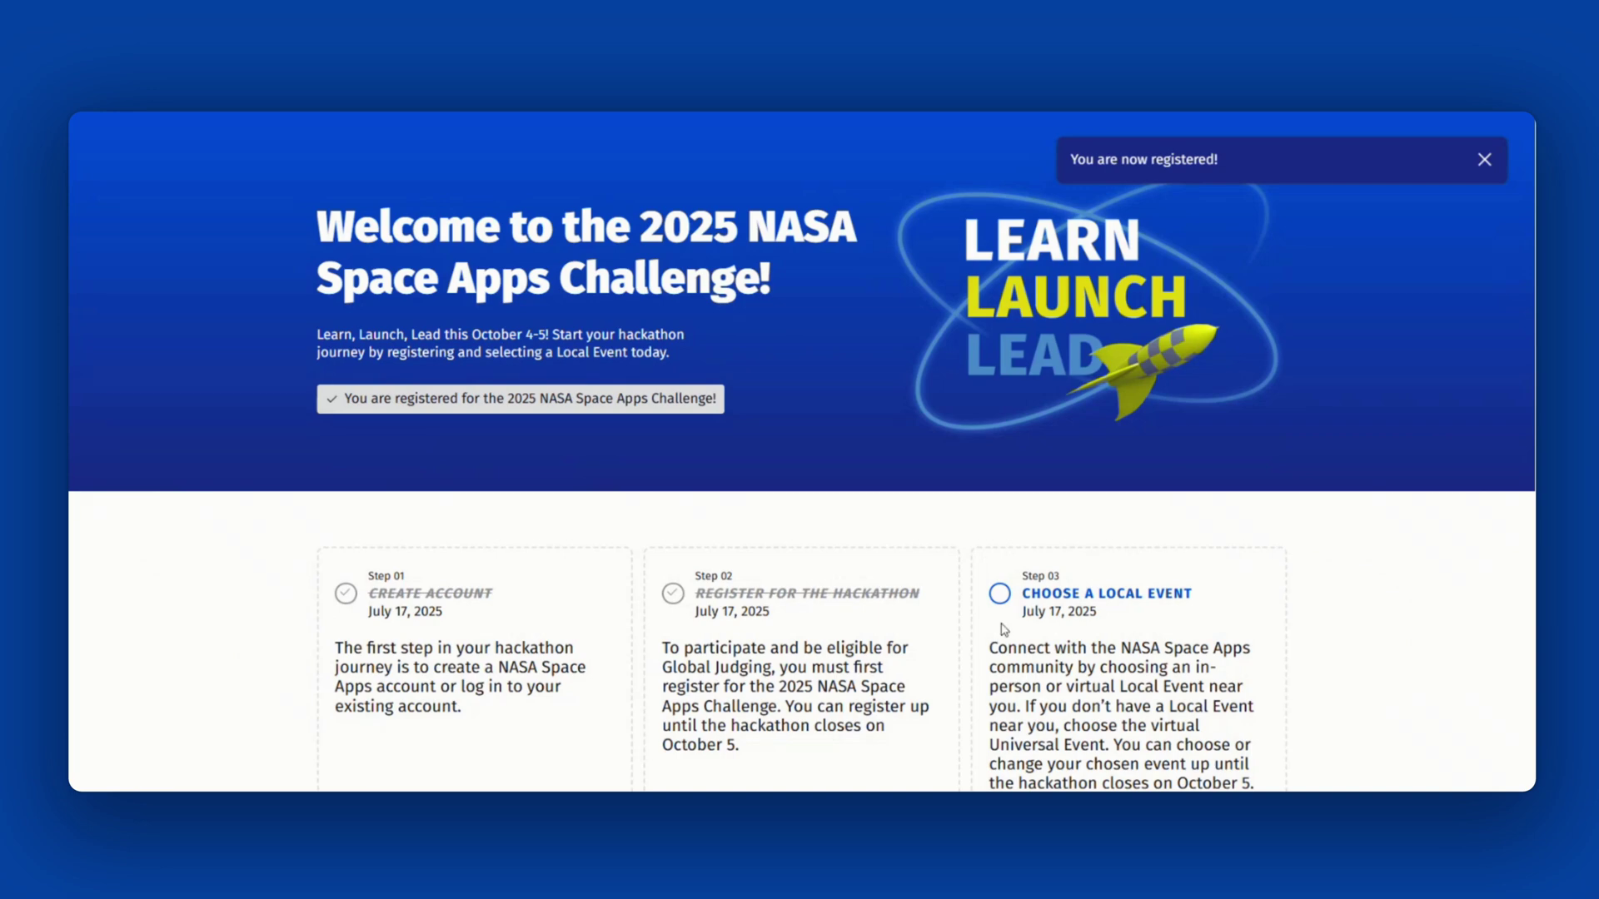
scroll(218, 625, down, 1)
scroll(1040, 523, up, 3)
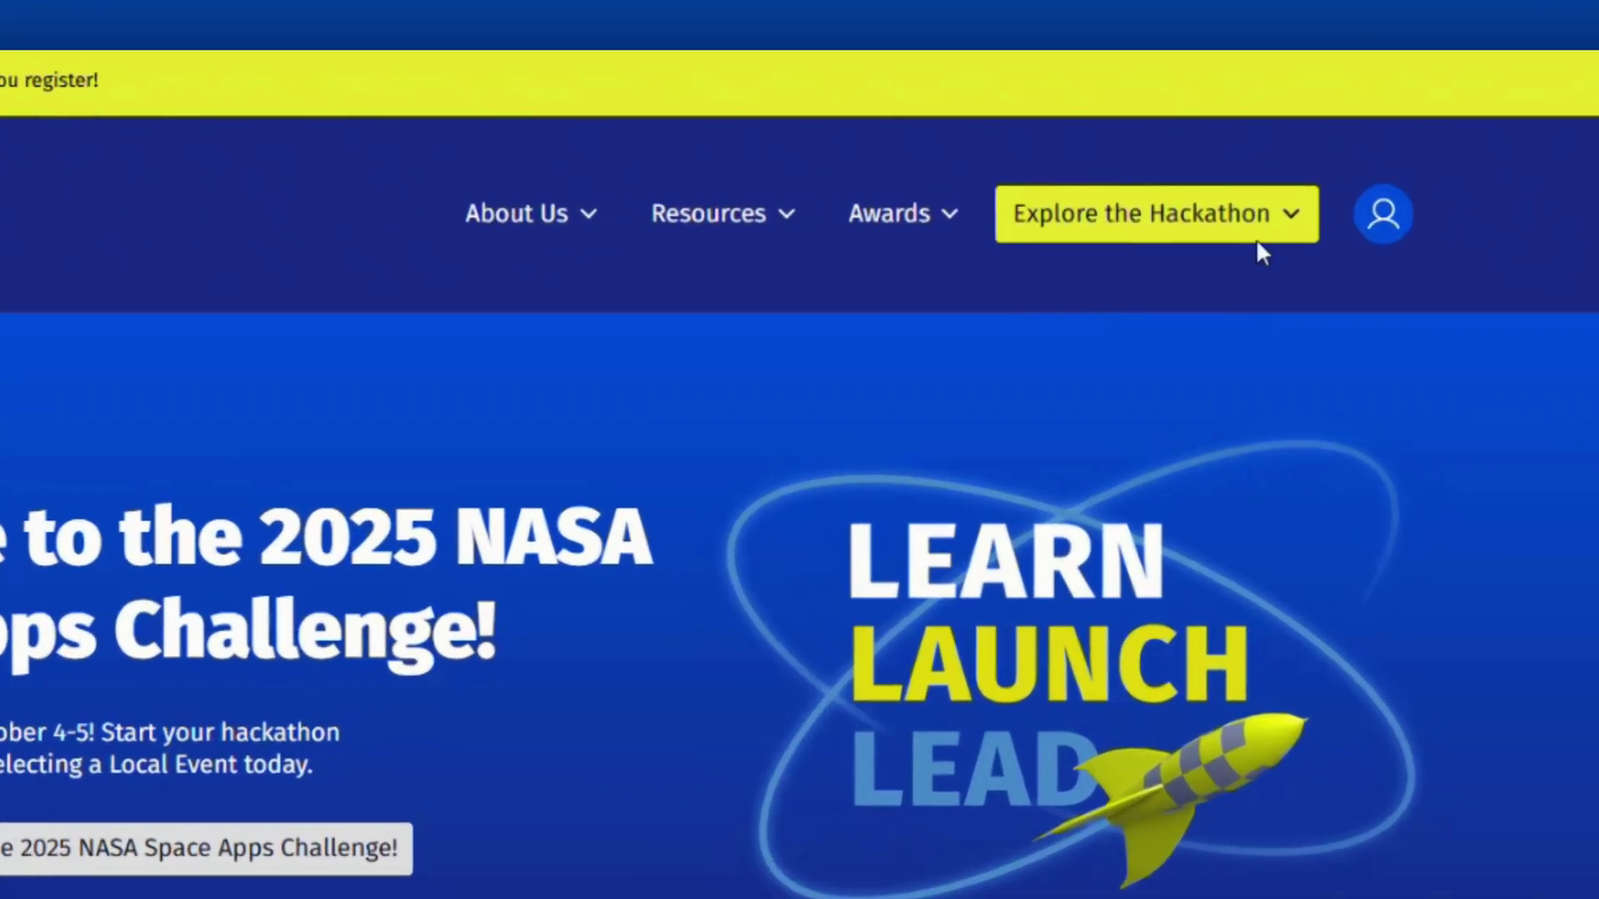
mouse_move(1183, 215)
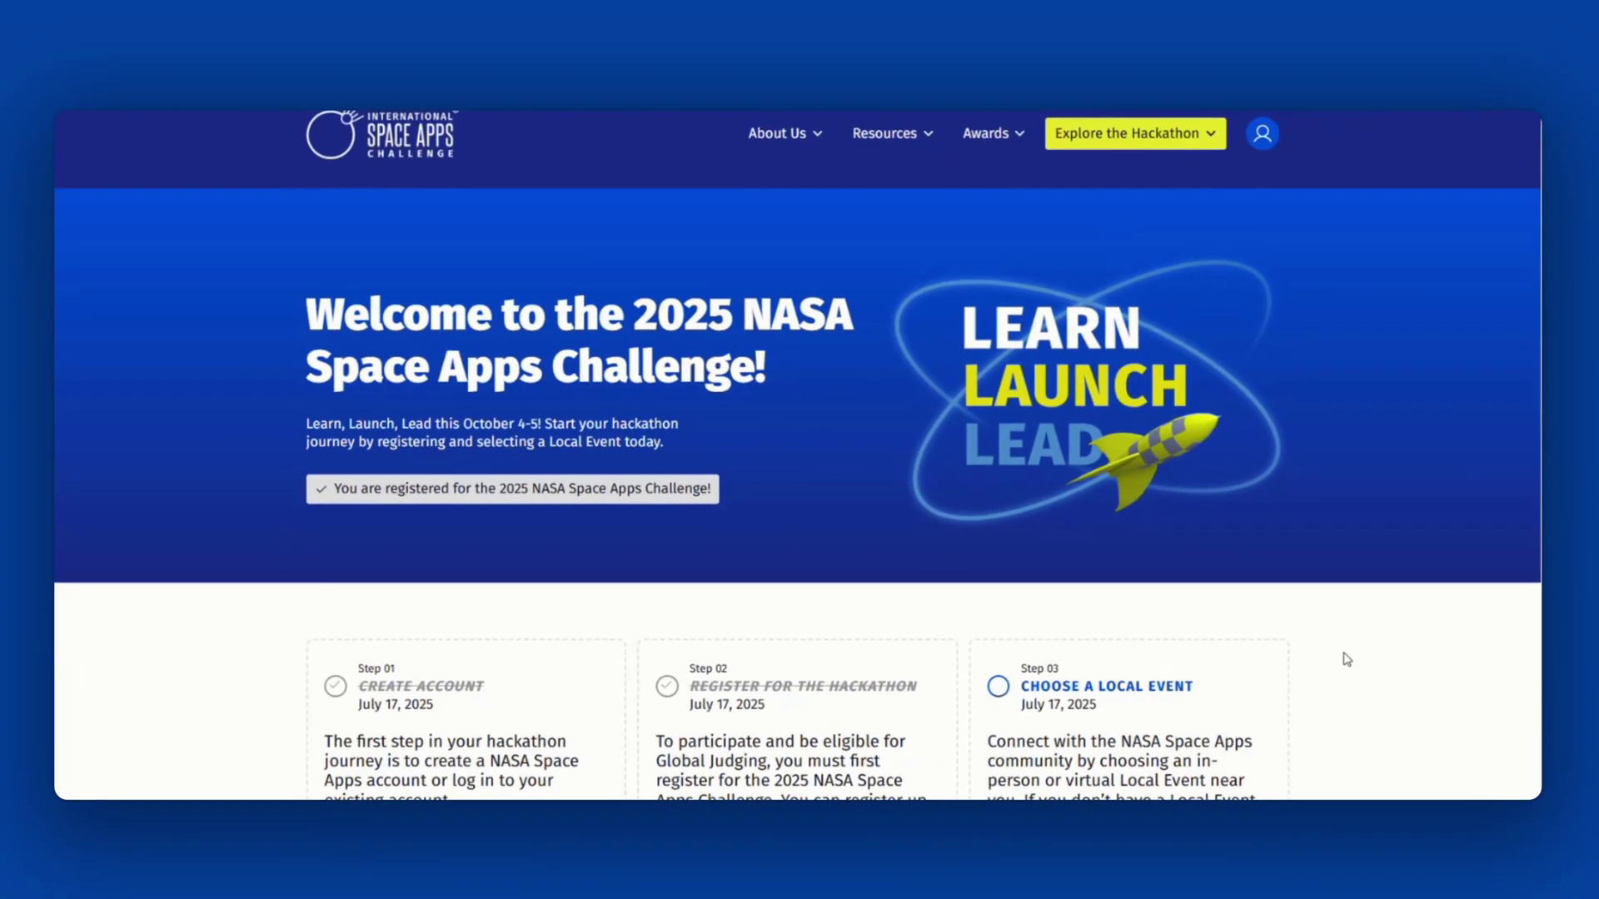
scroll(1345, 657, down, 3)
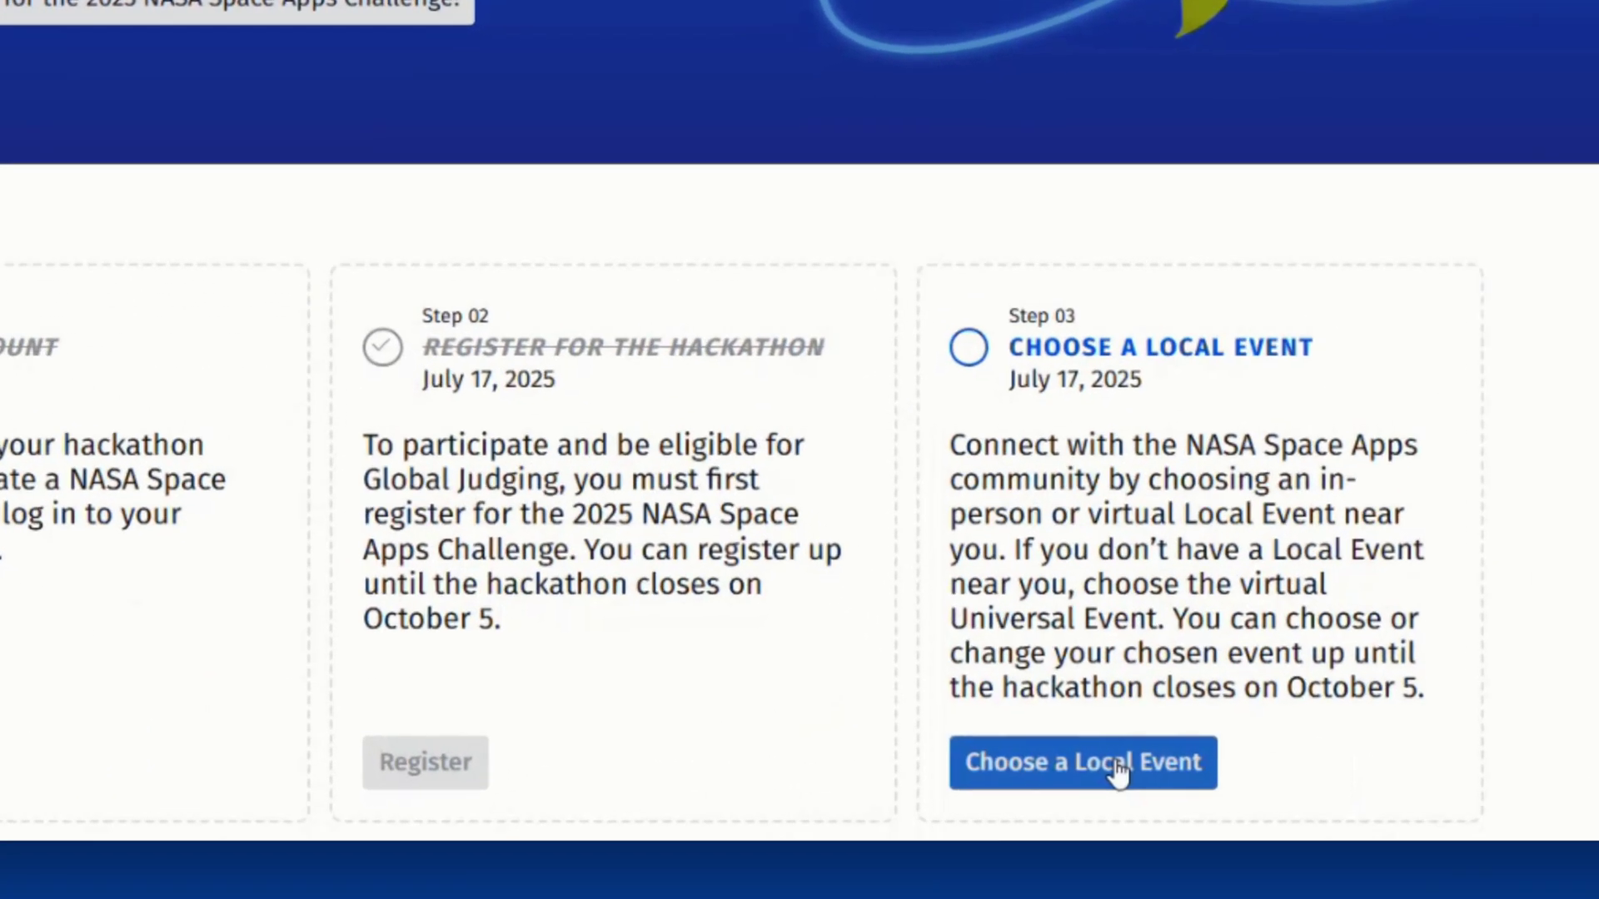
- Locate Columbia, MD on the local events map and open its event details
click(1124, 767)
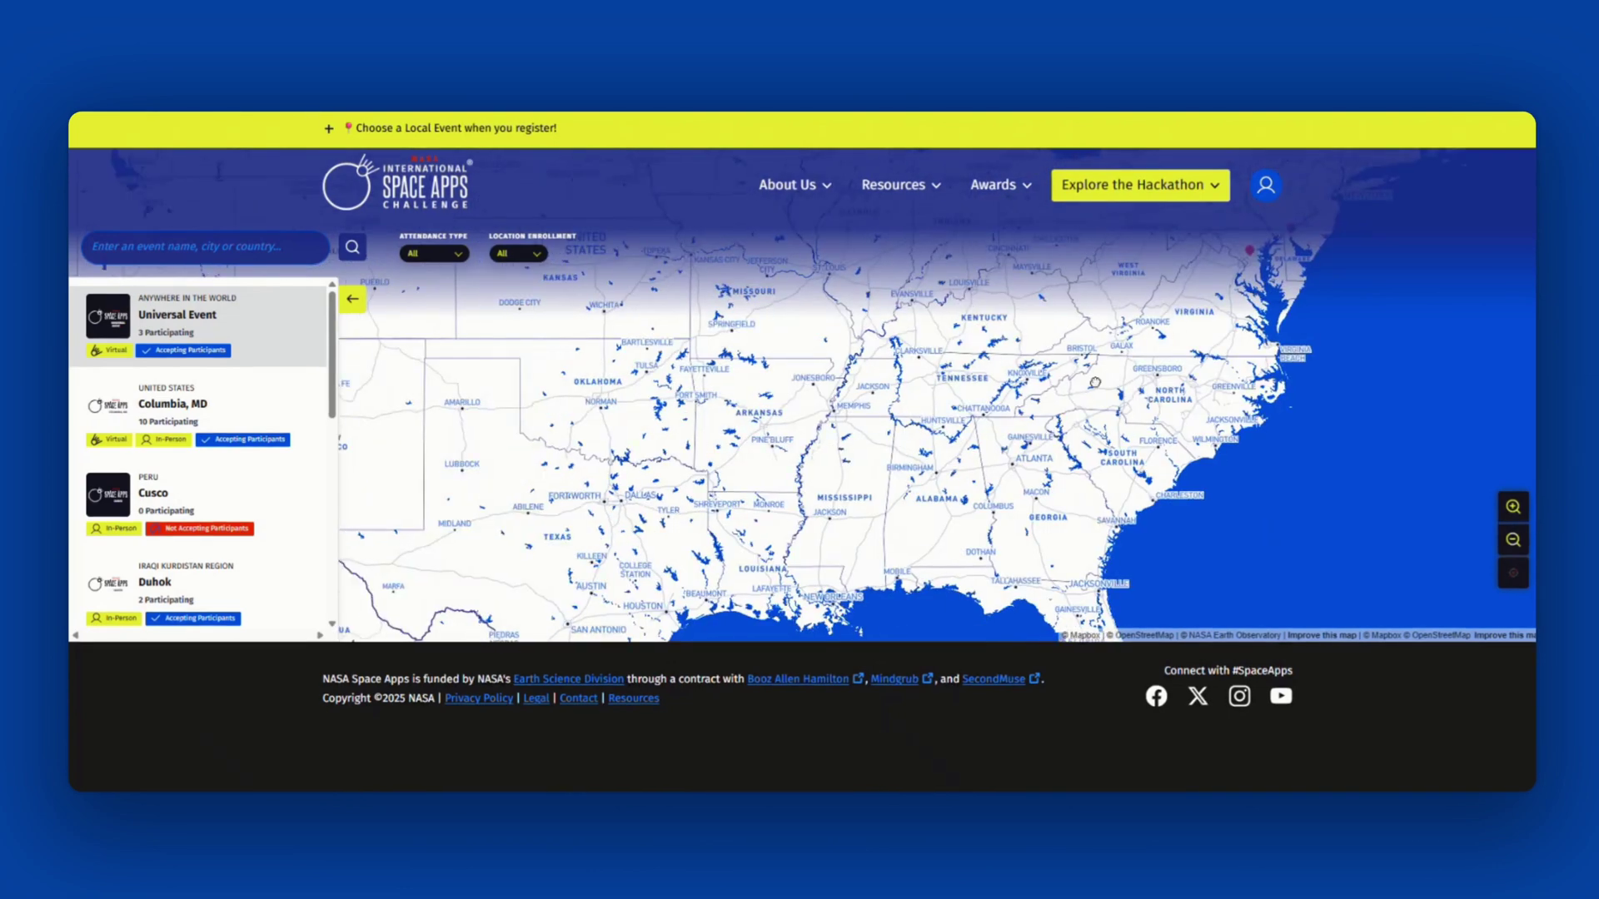
drag(1095, 382, 739, 500)
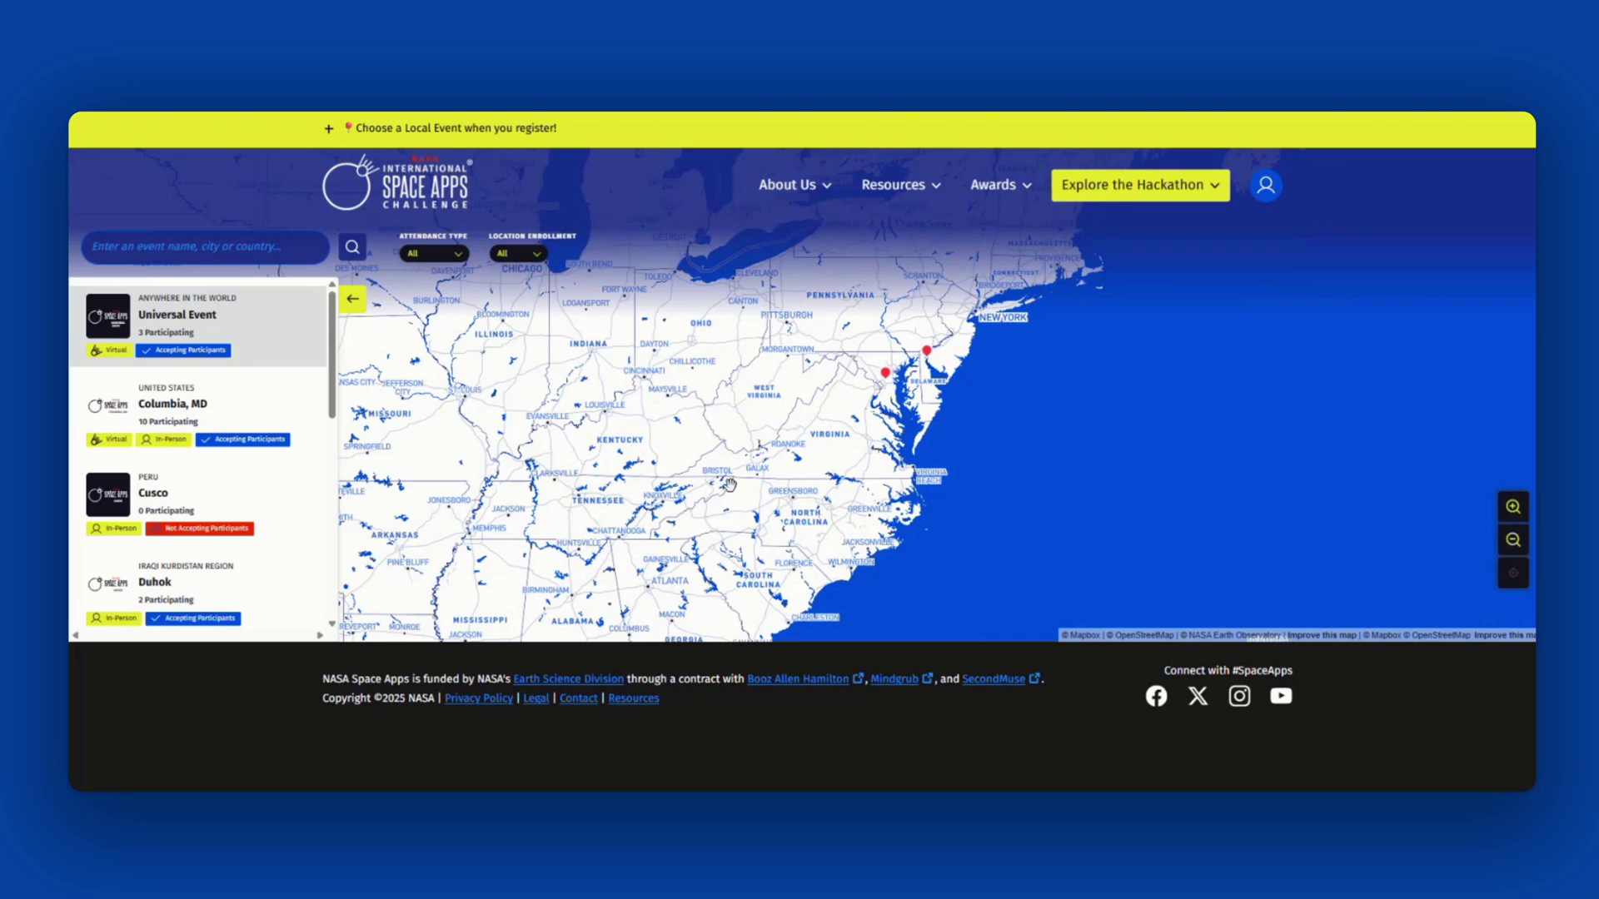
click(887, 377)
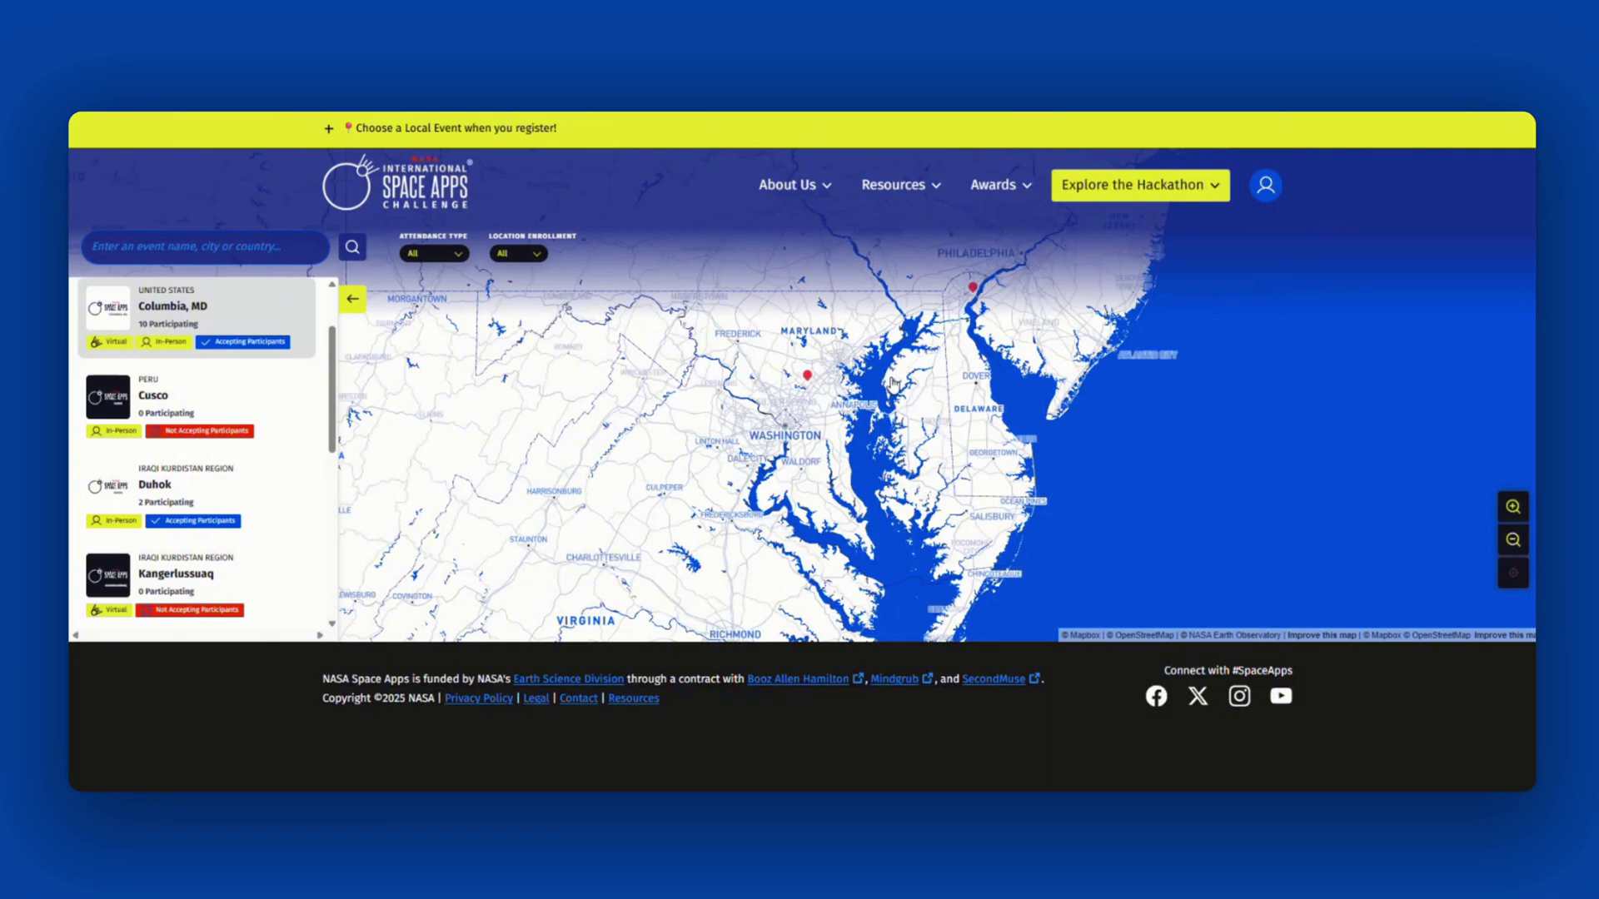
click(191, 313)
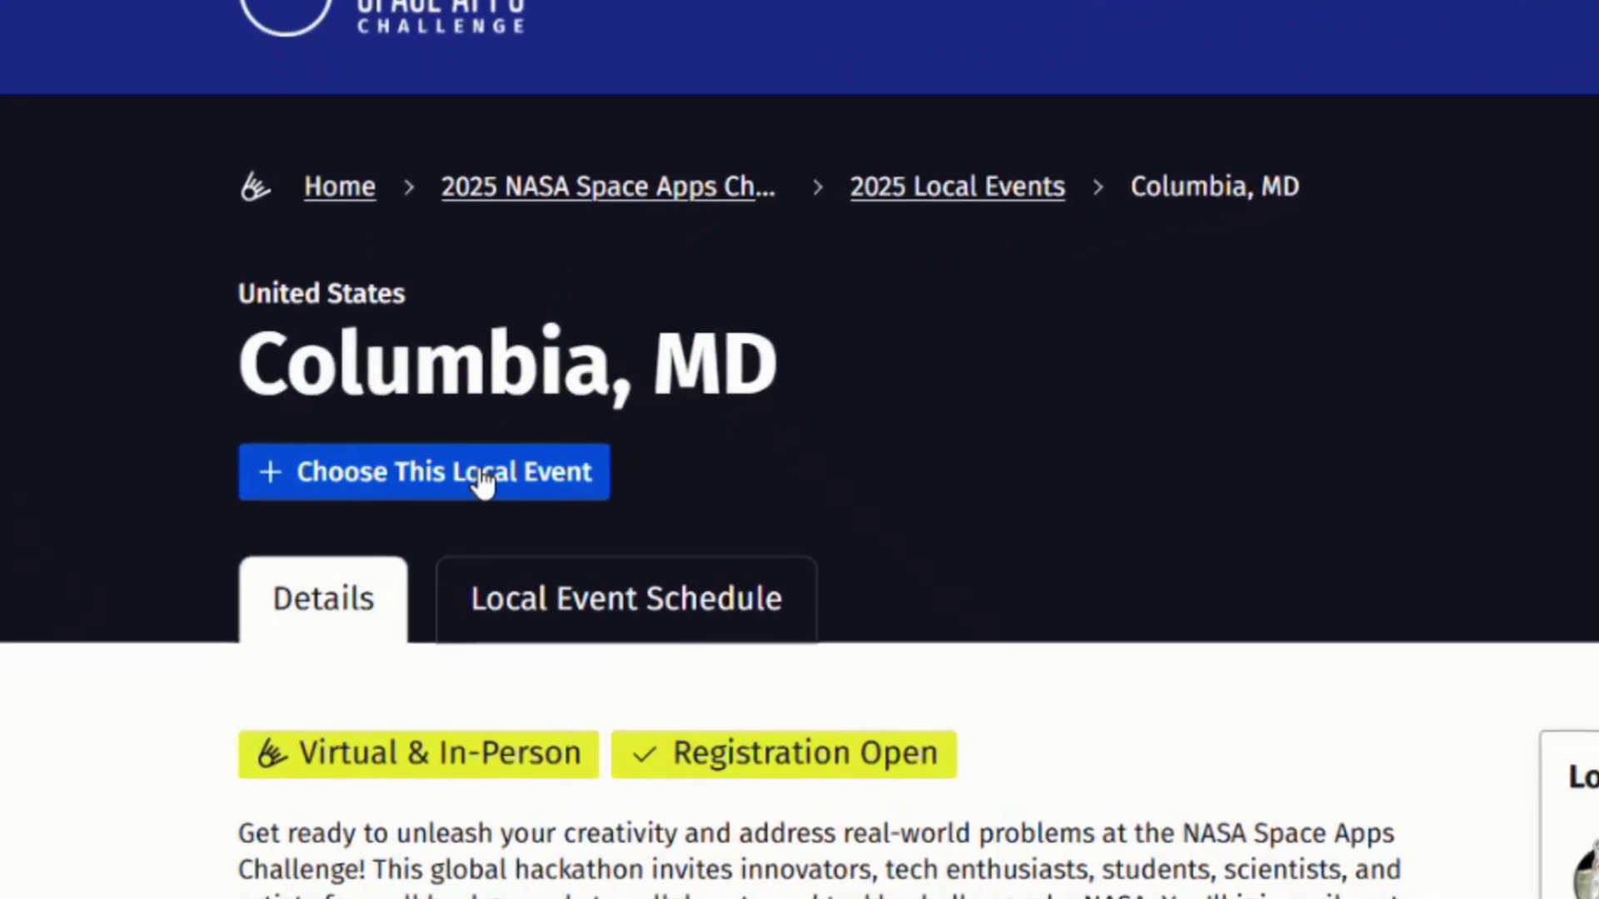
- Choose the Columbia, MD local event with In-Person participation and save
click(481, 476)
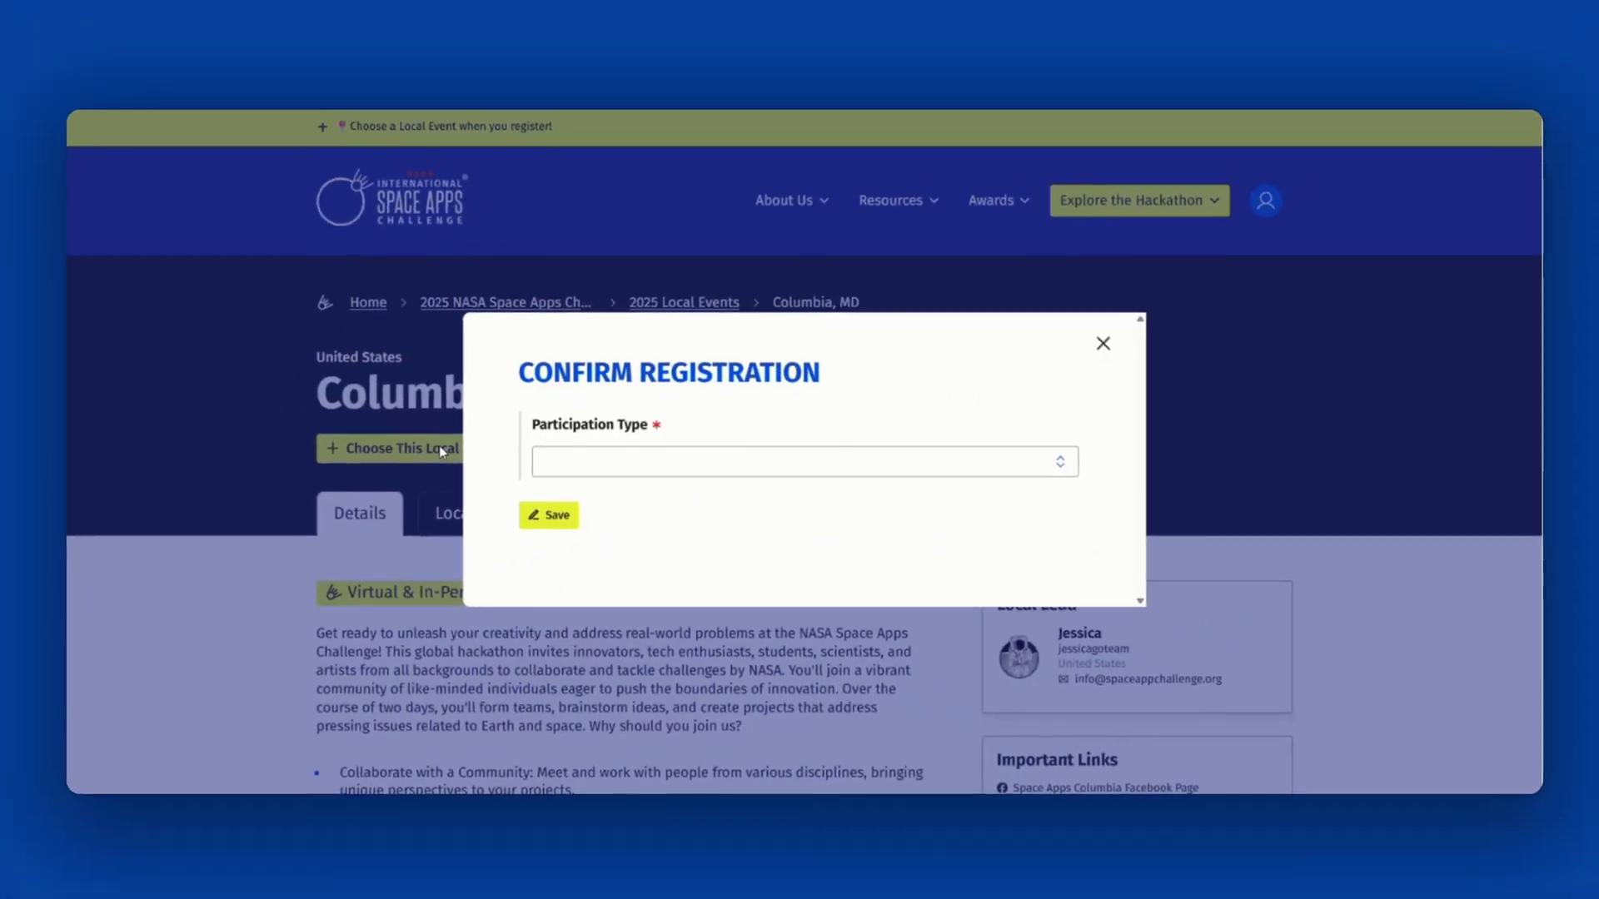
click(838, 456)
click(613, 507)
click(542, 524)
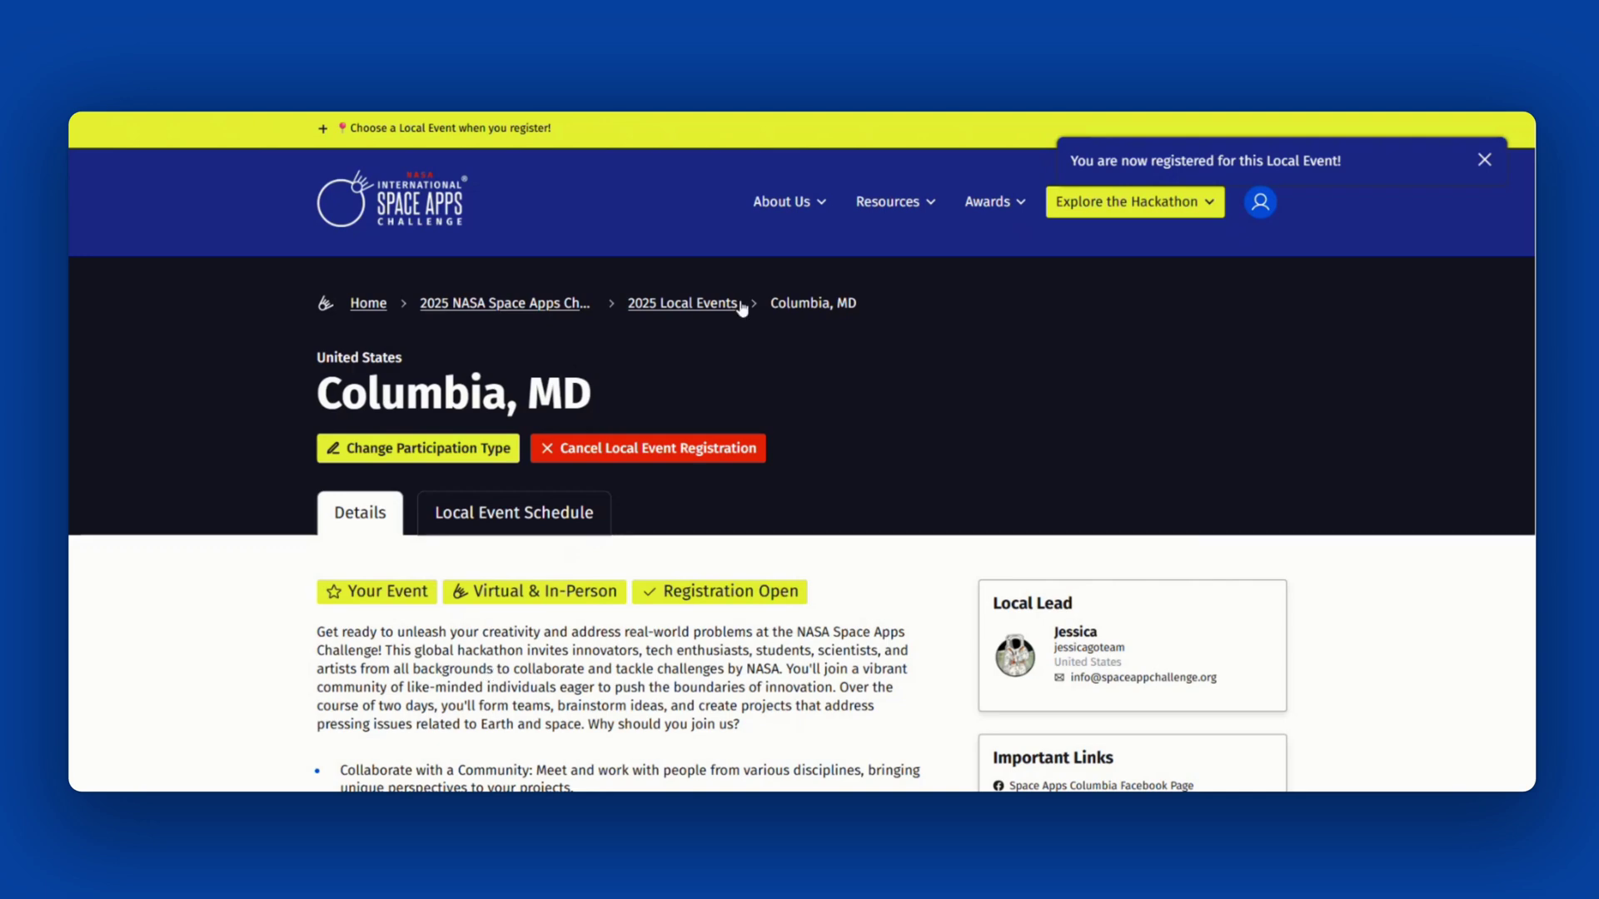
click(700, 306)
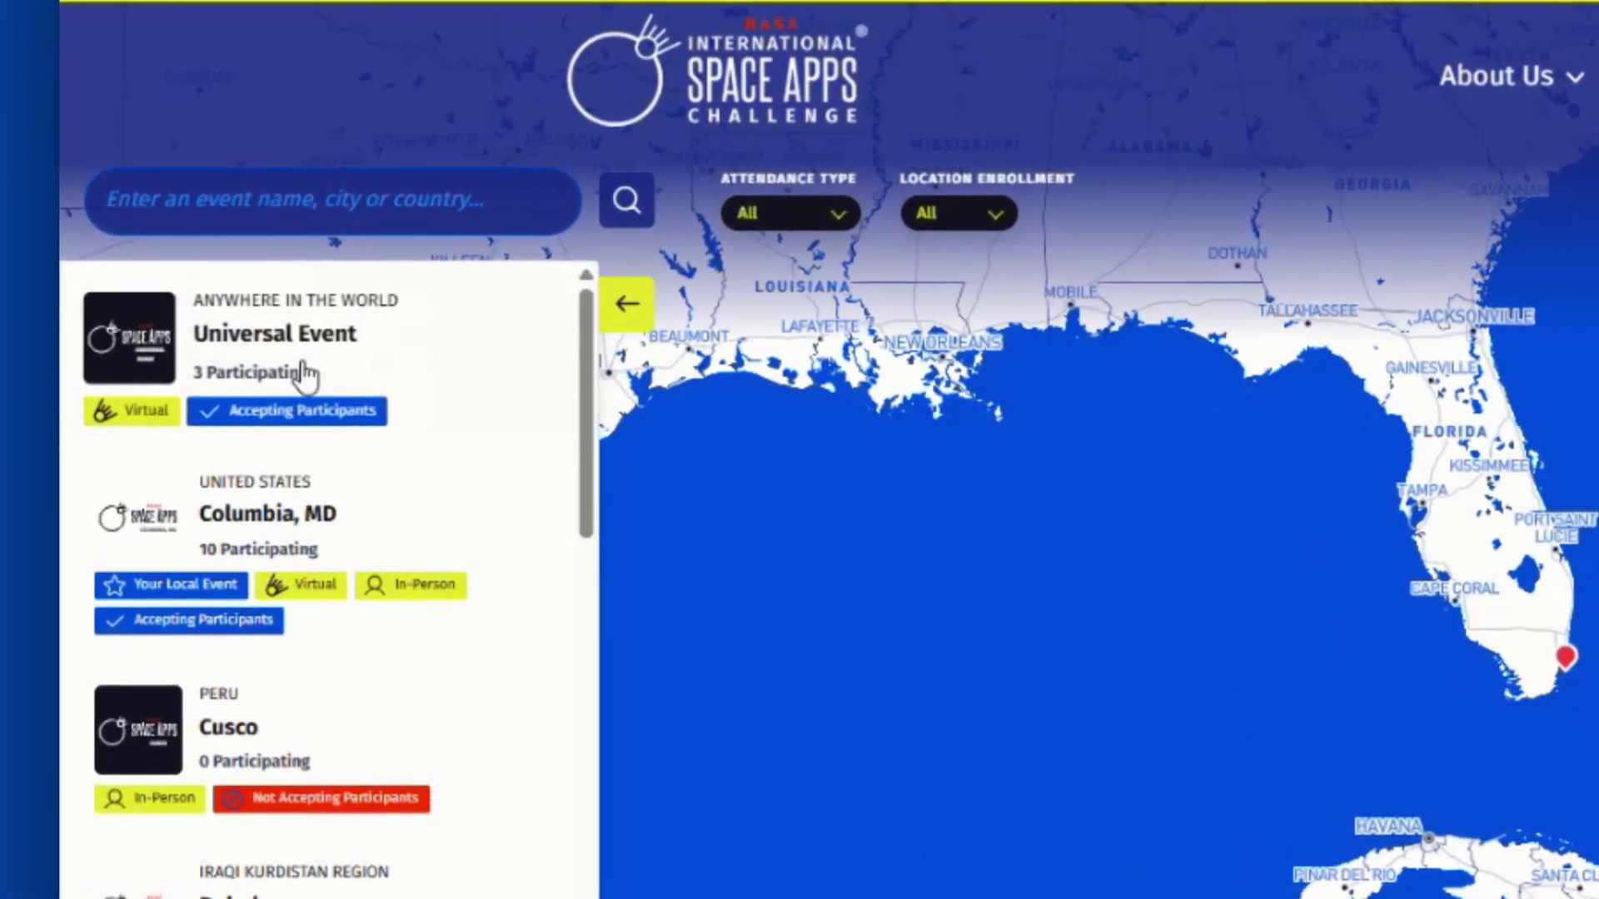
click(304, 366)
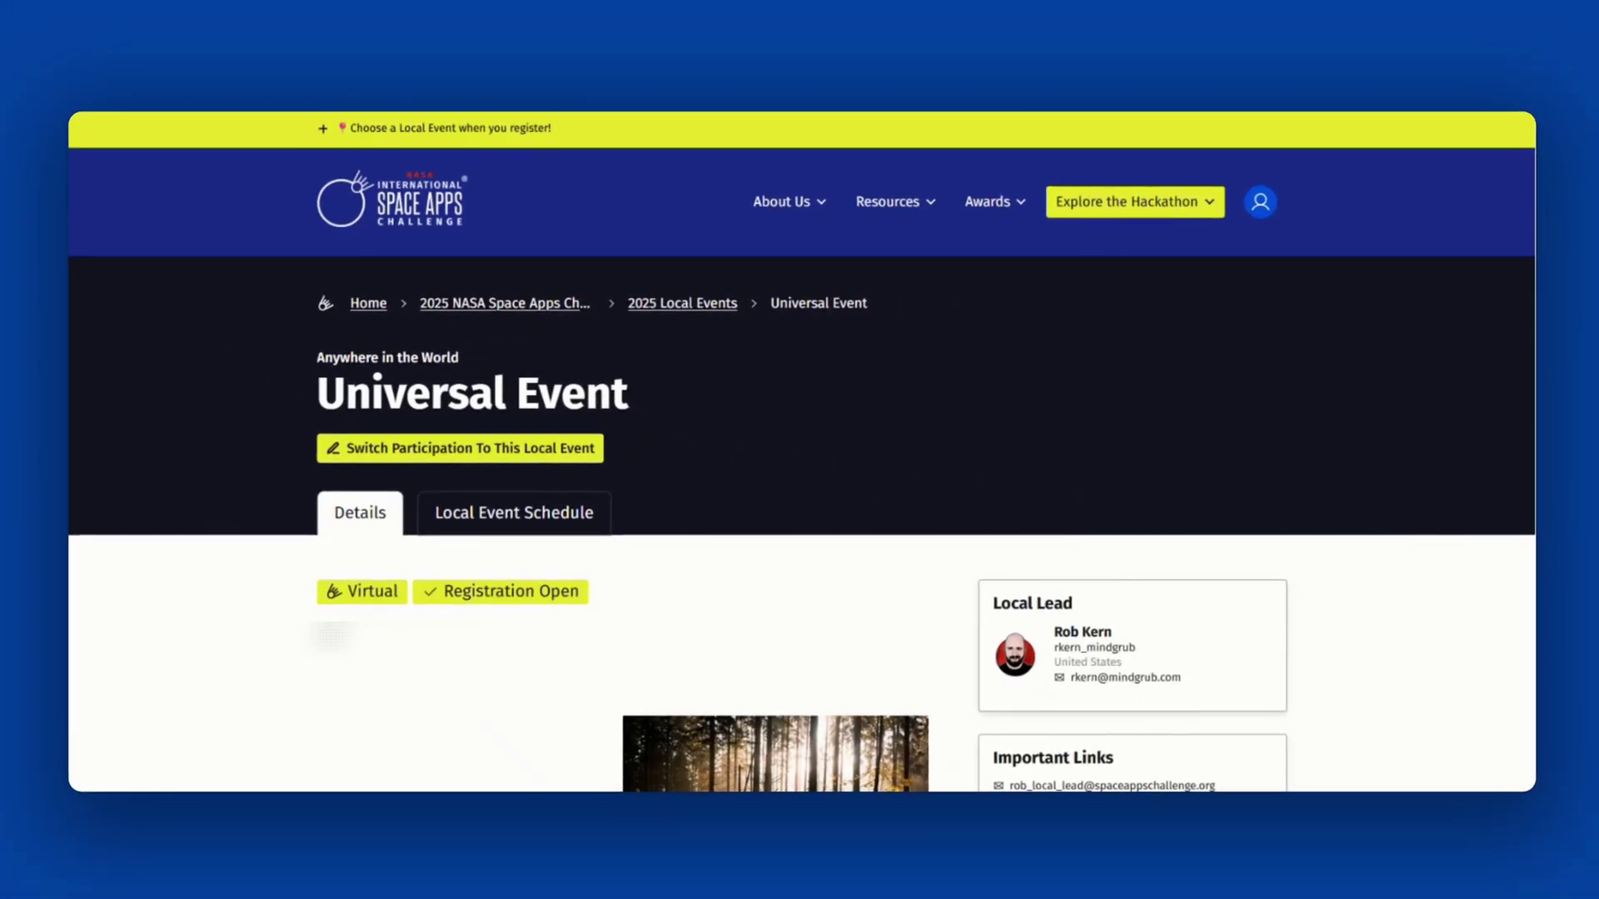
click(1266, 210)
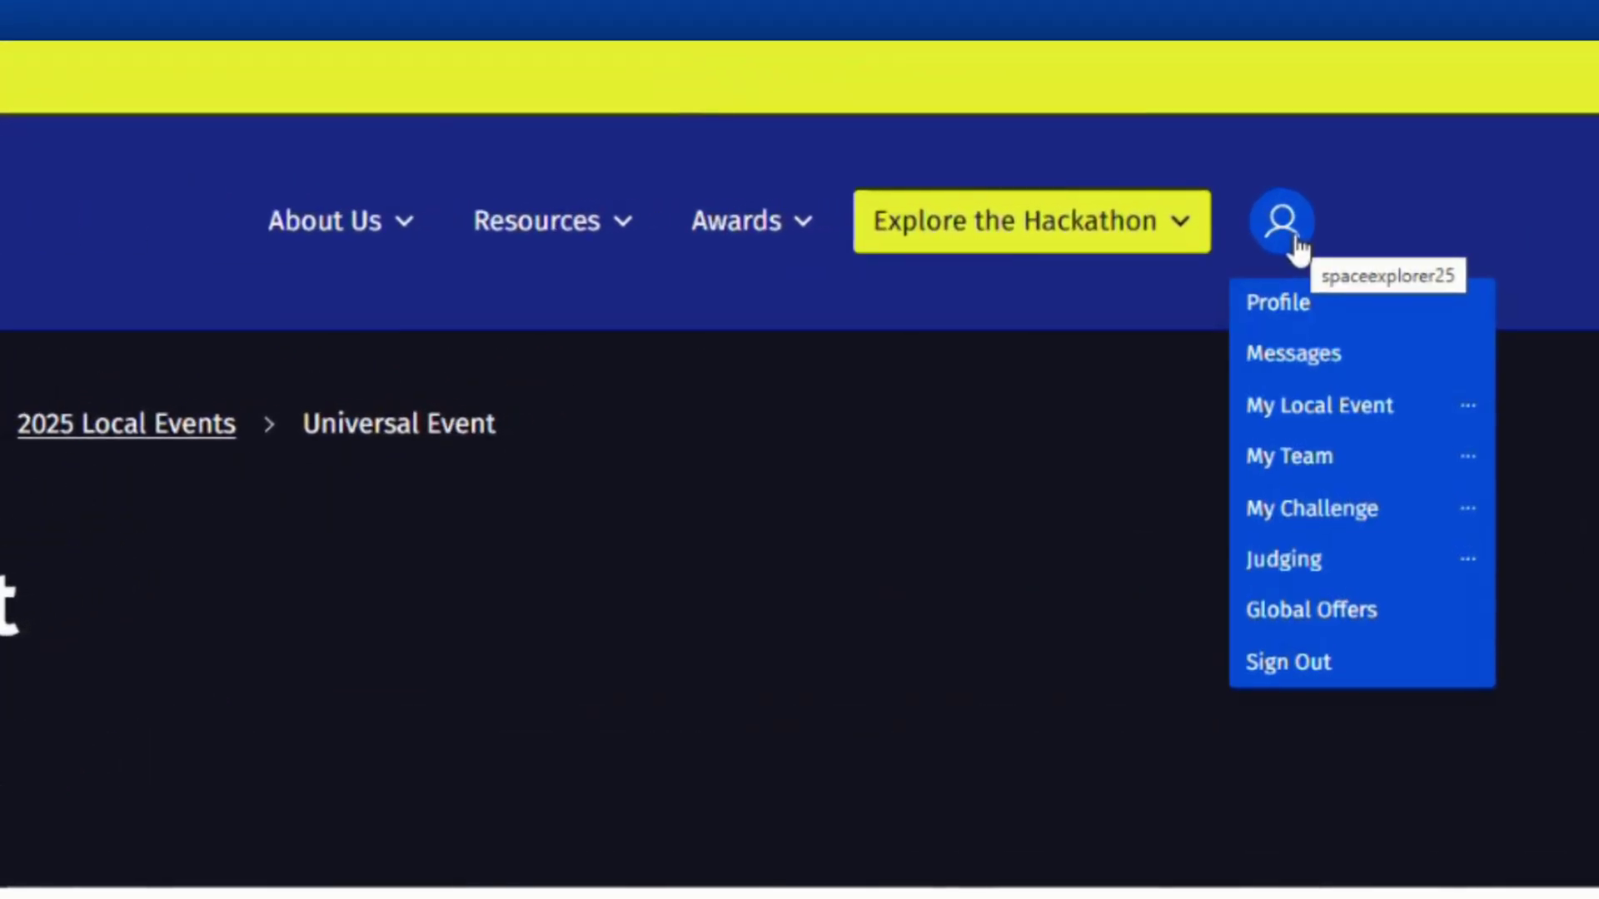
click(1478, 393)
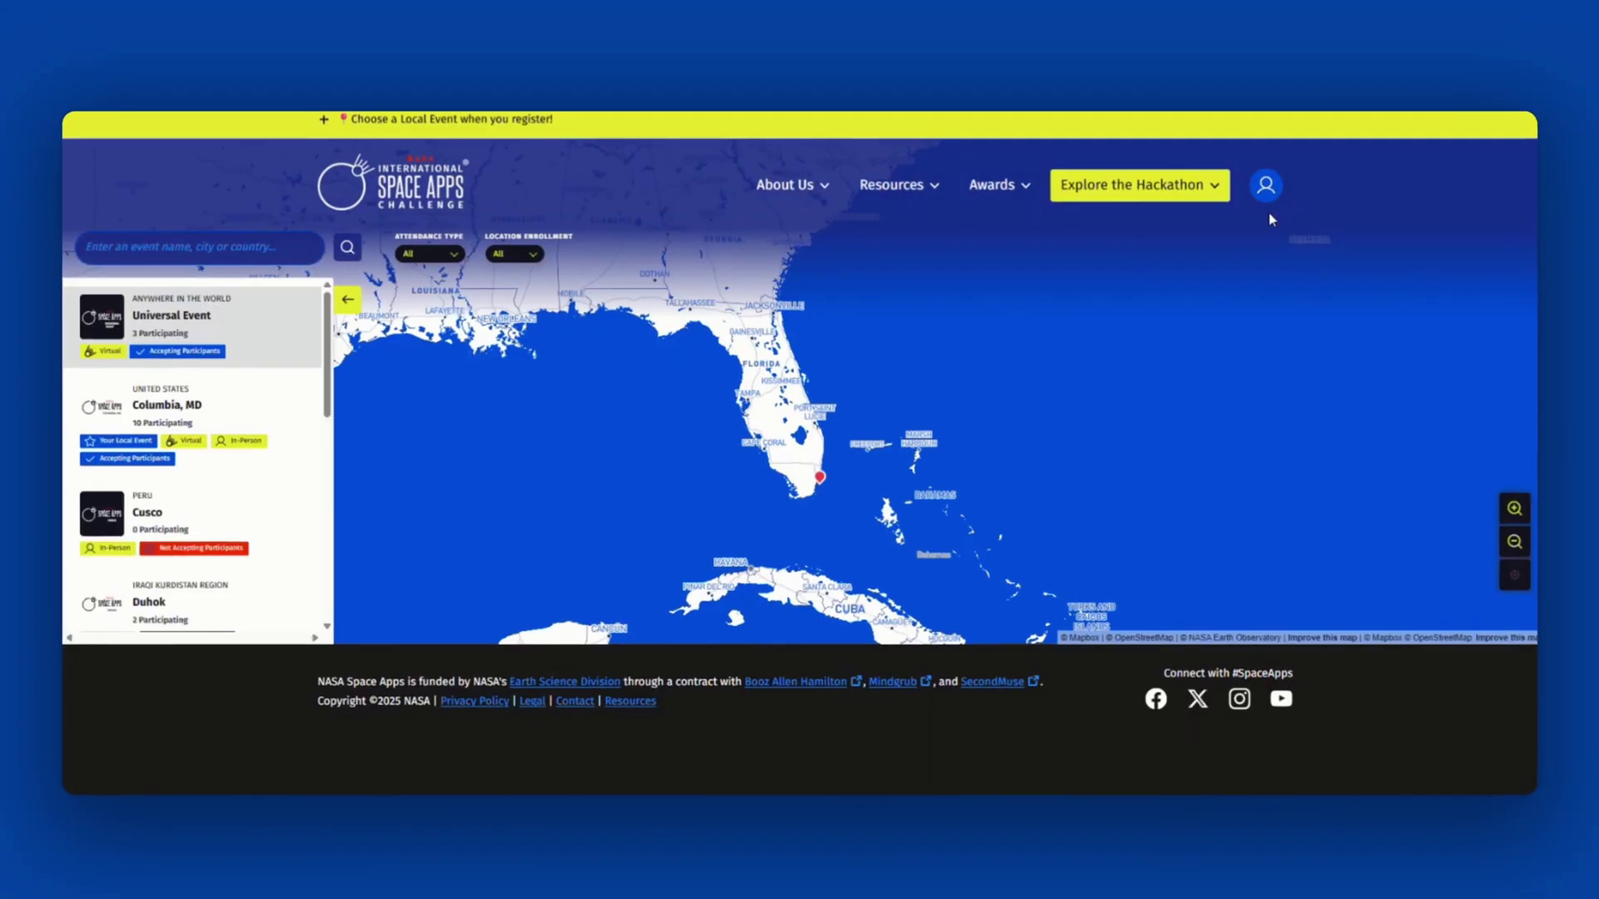
click(171, 404)
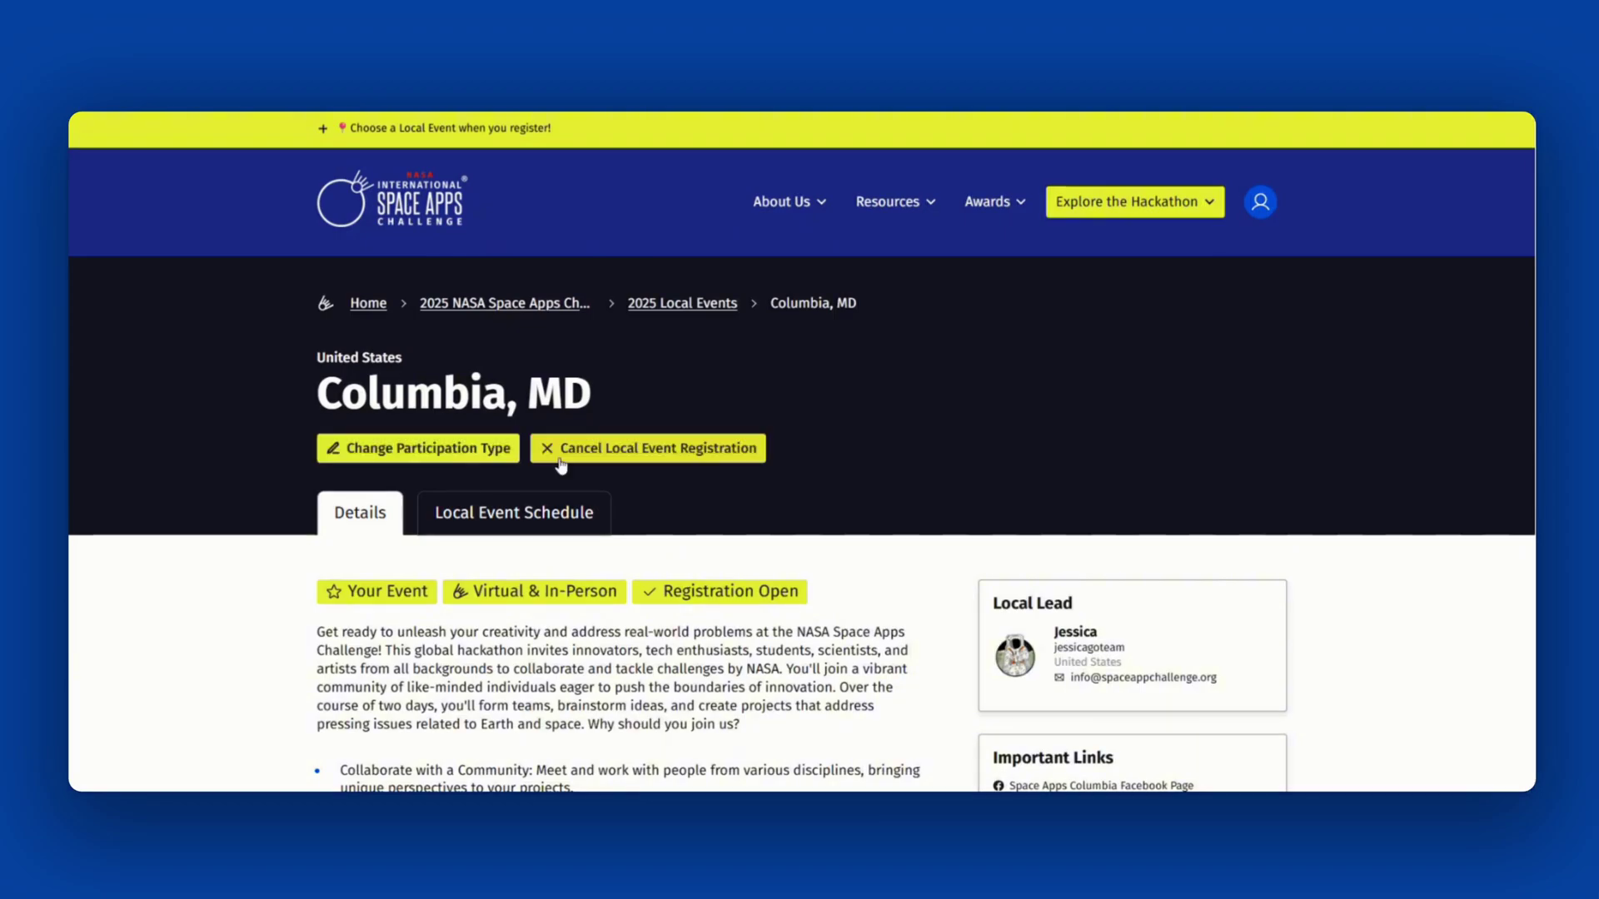
click(401, 454)
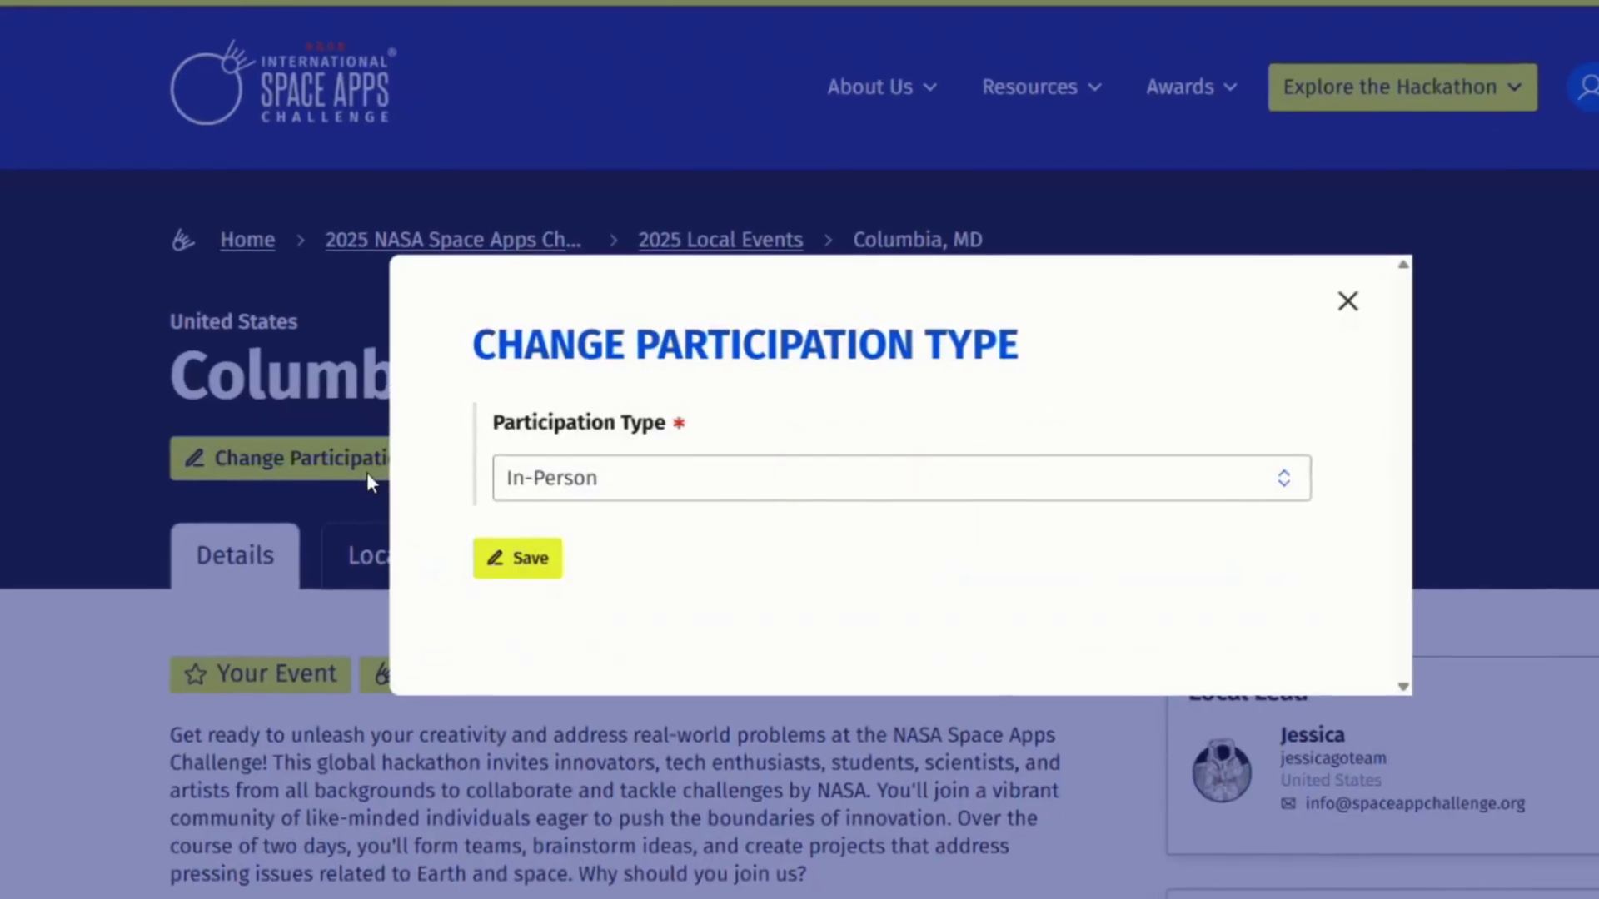
click(1348, 304)
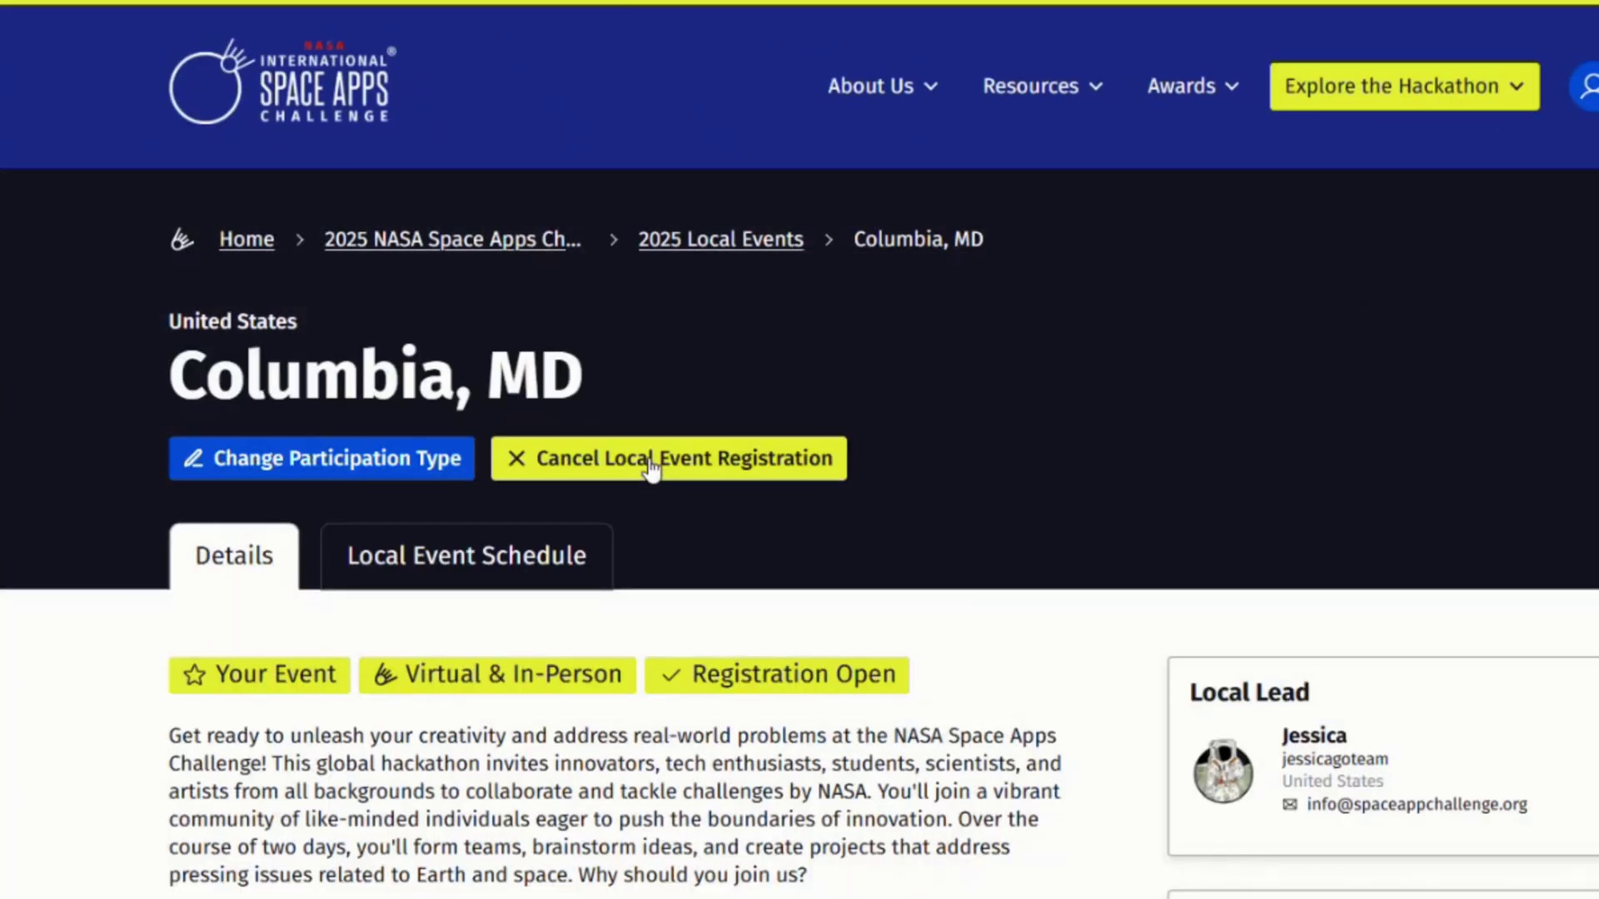
click(651, 467)
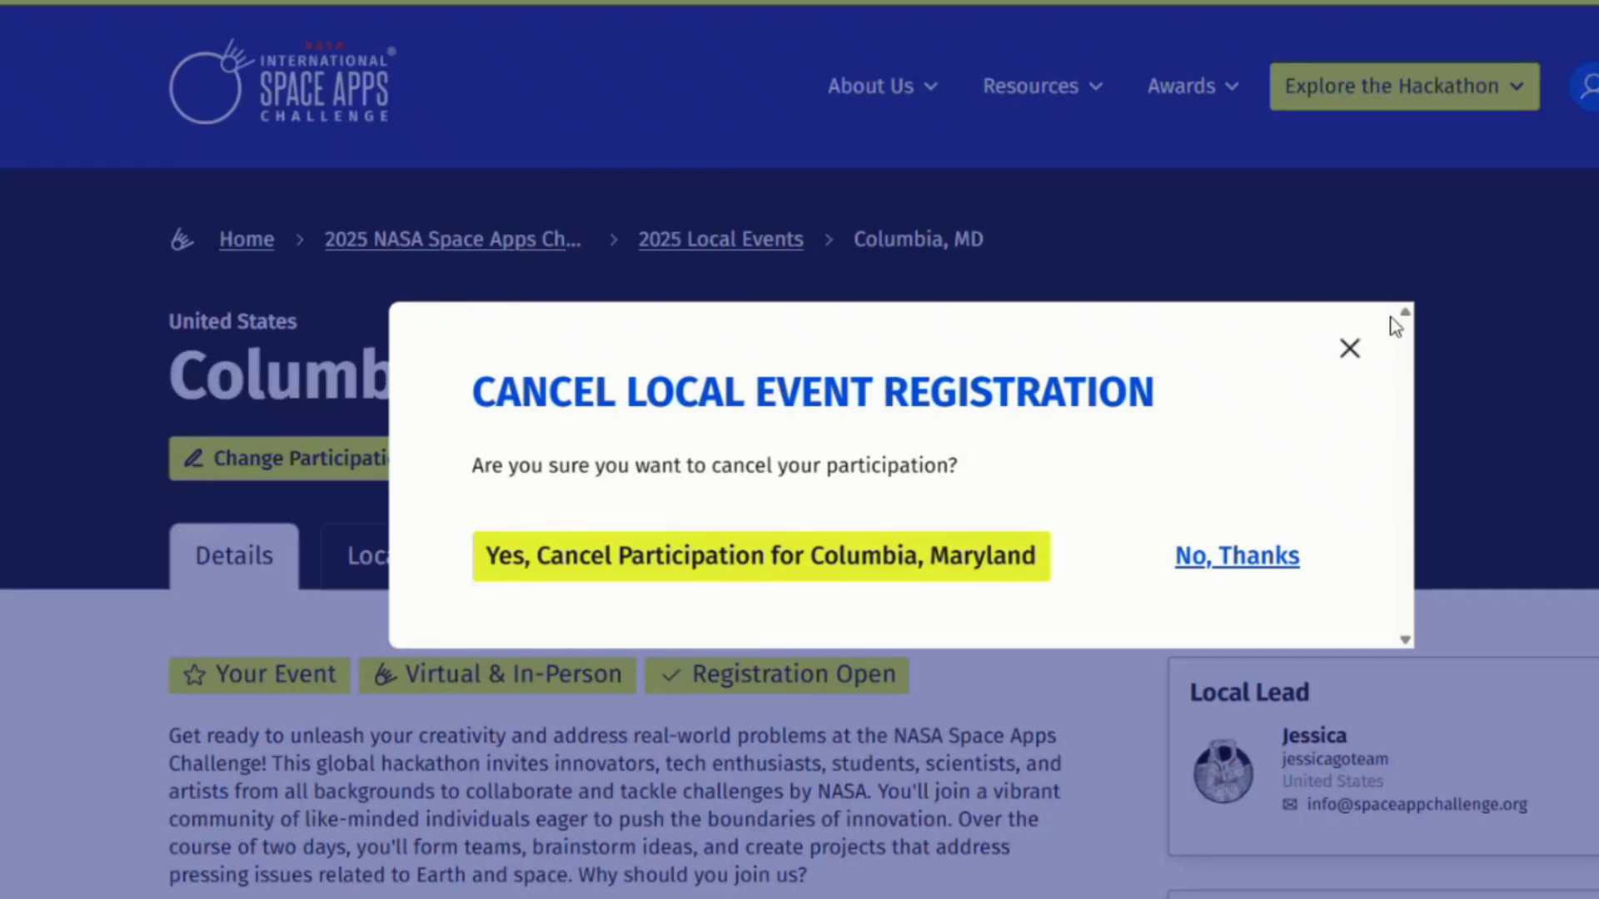
click(1349, 354)
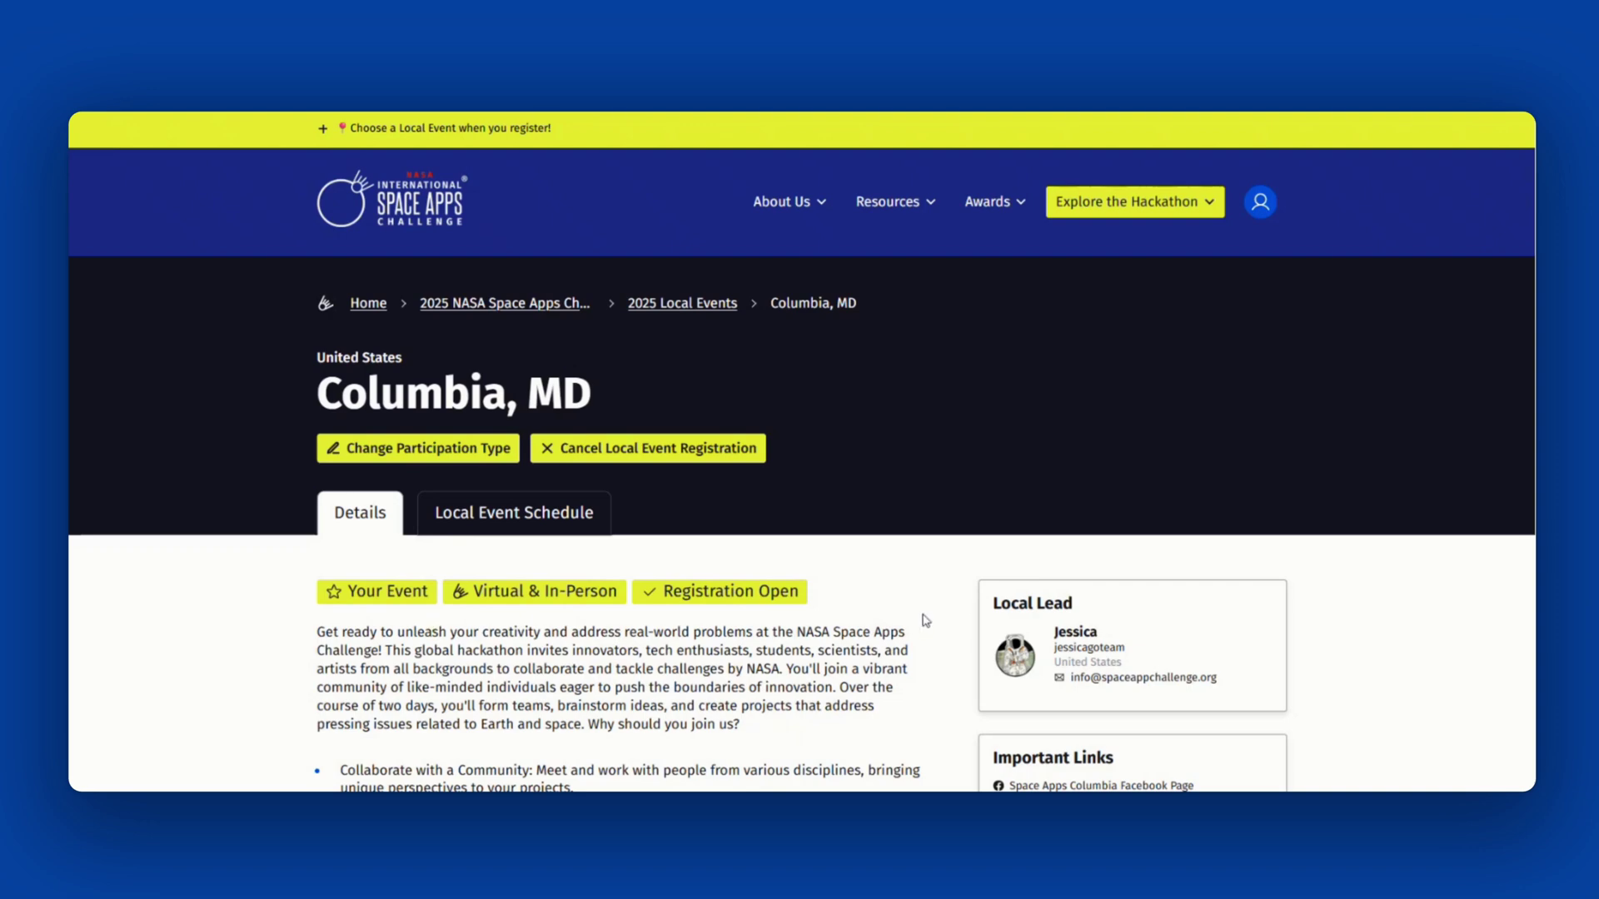
- Scroll through the Columbia, MD event details page
scroll(923, 620, down, 3)
scroll(925, 621, down, 1)
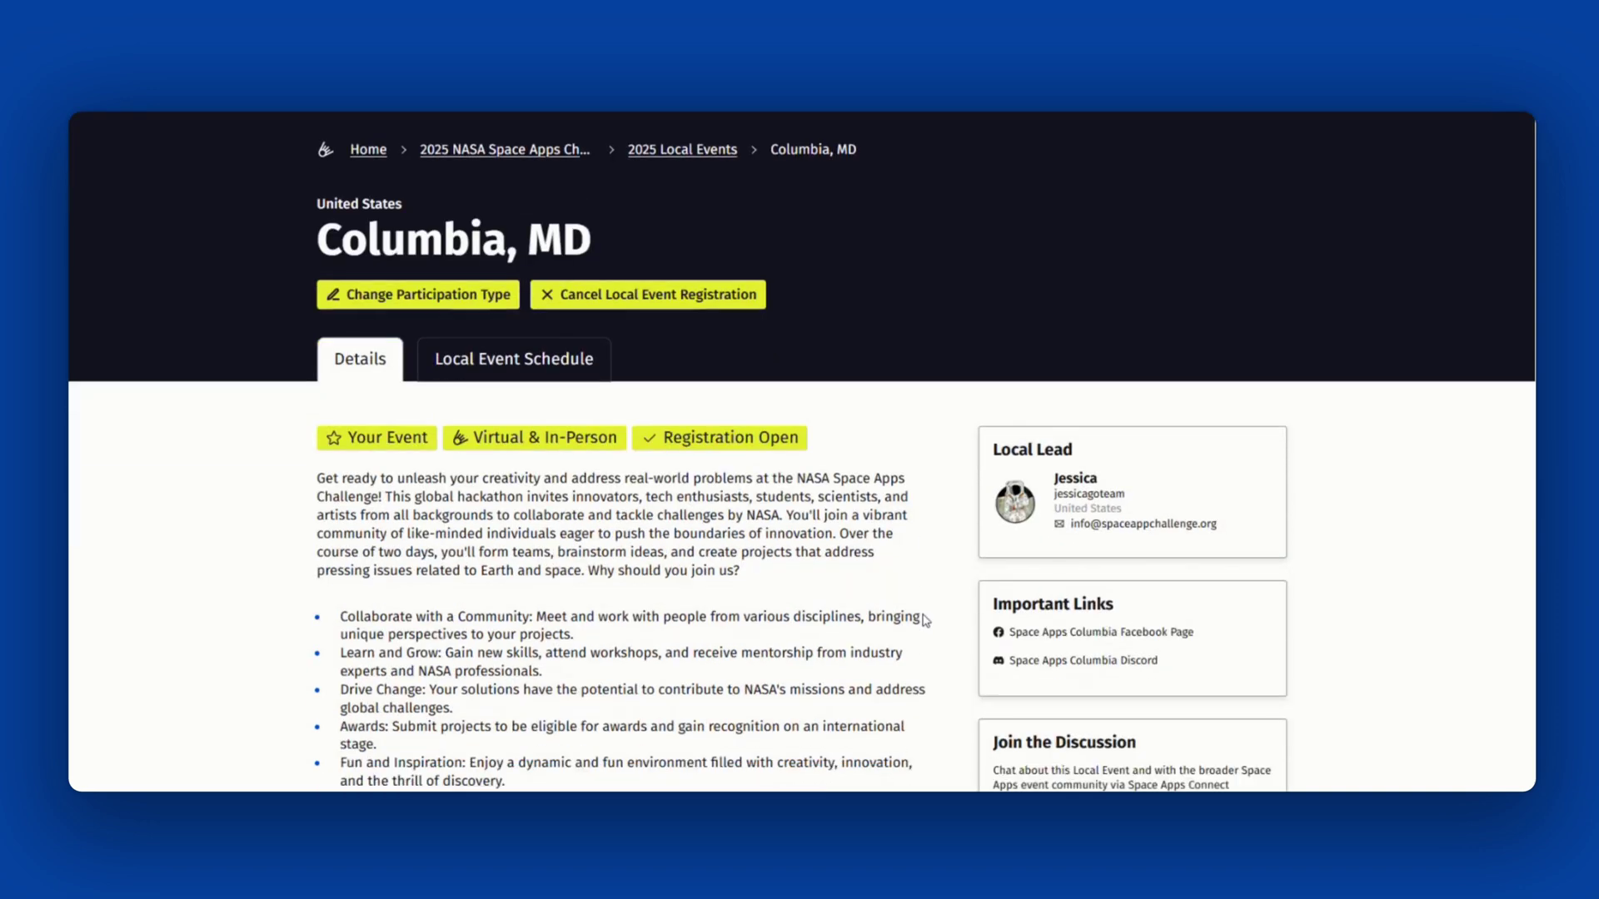
scroll(924, 620, down, 2)
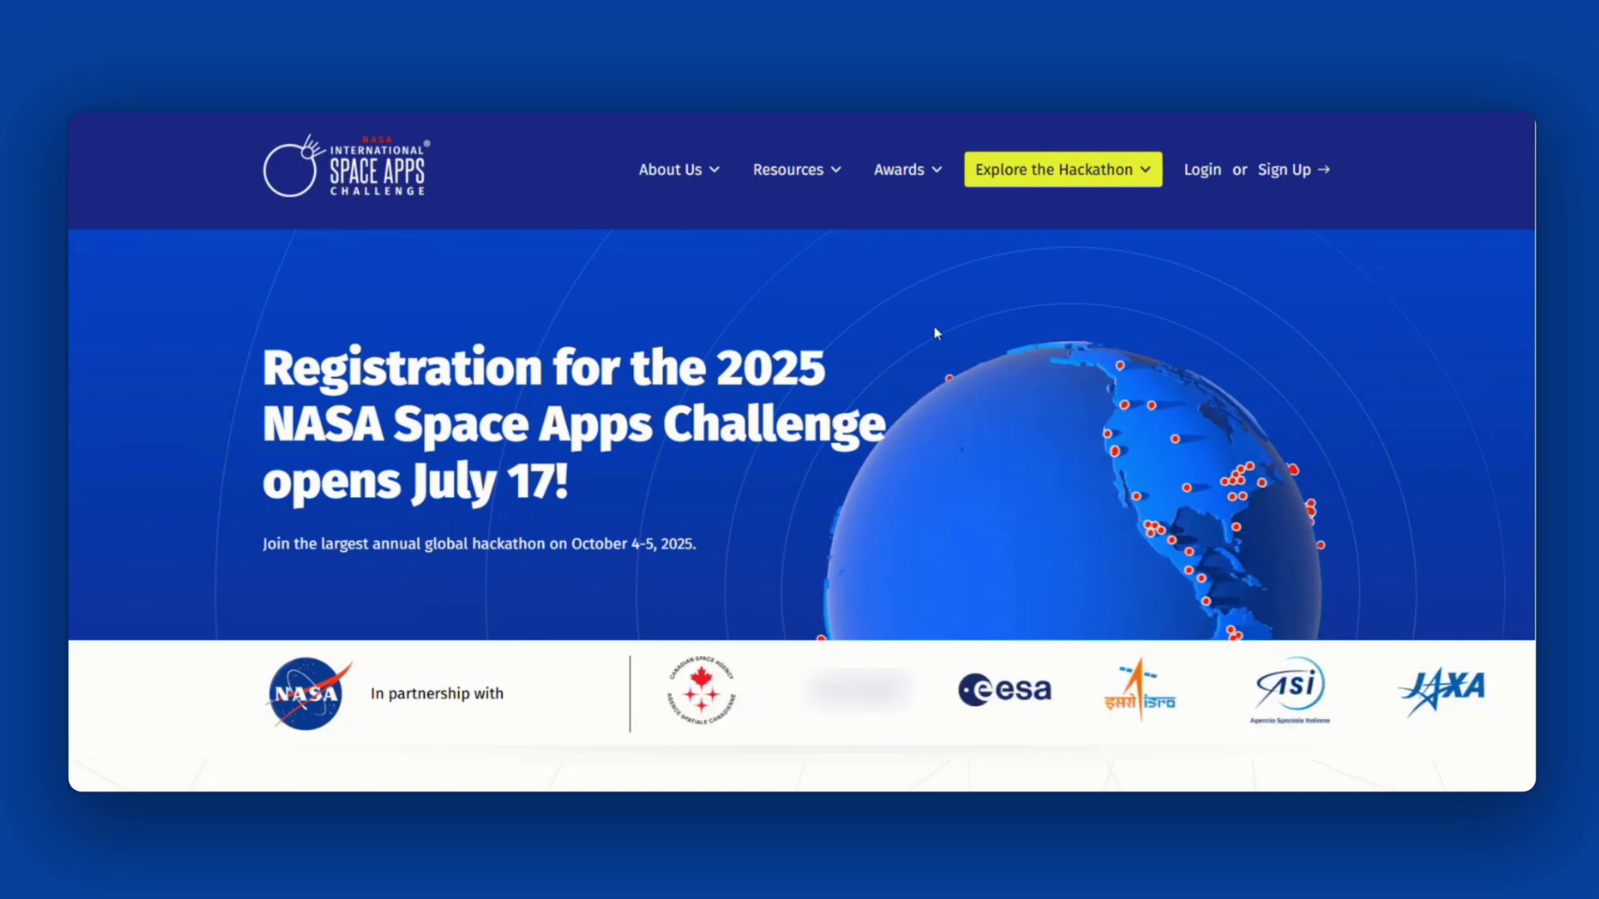
- Go to All Resources via the Resources menu and scroll to the guide cards
click(786, 178)
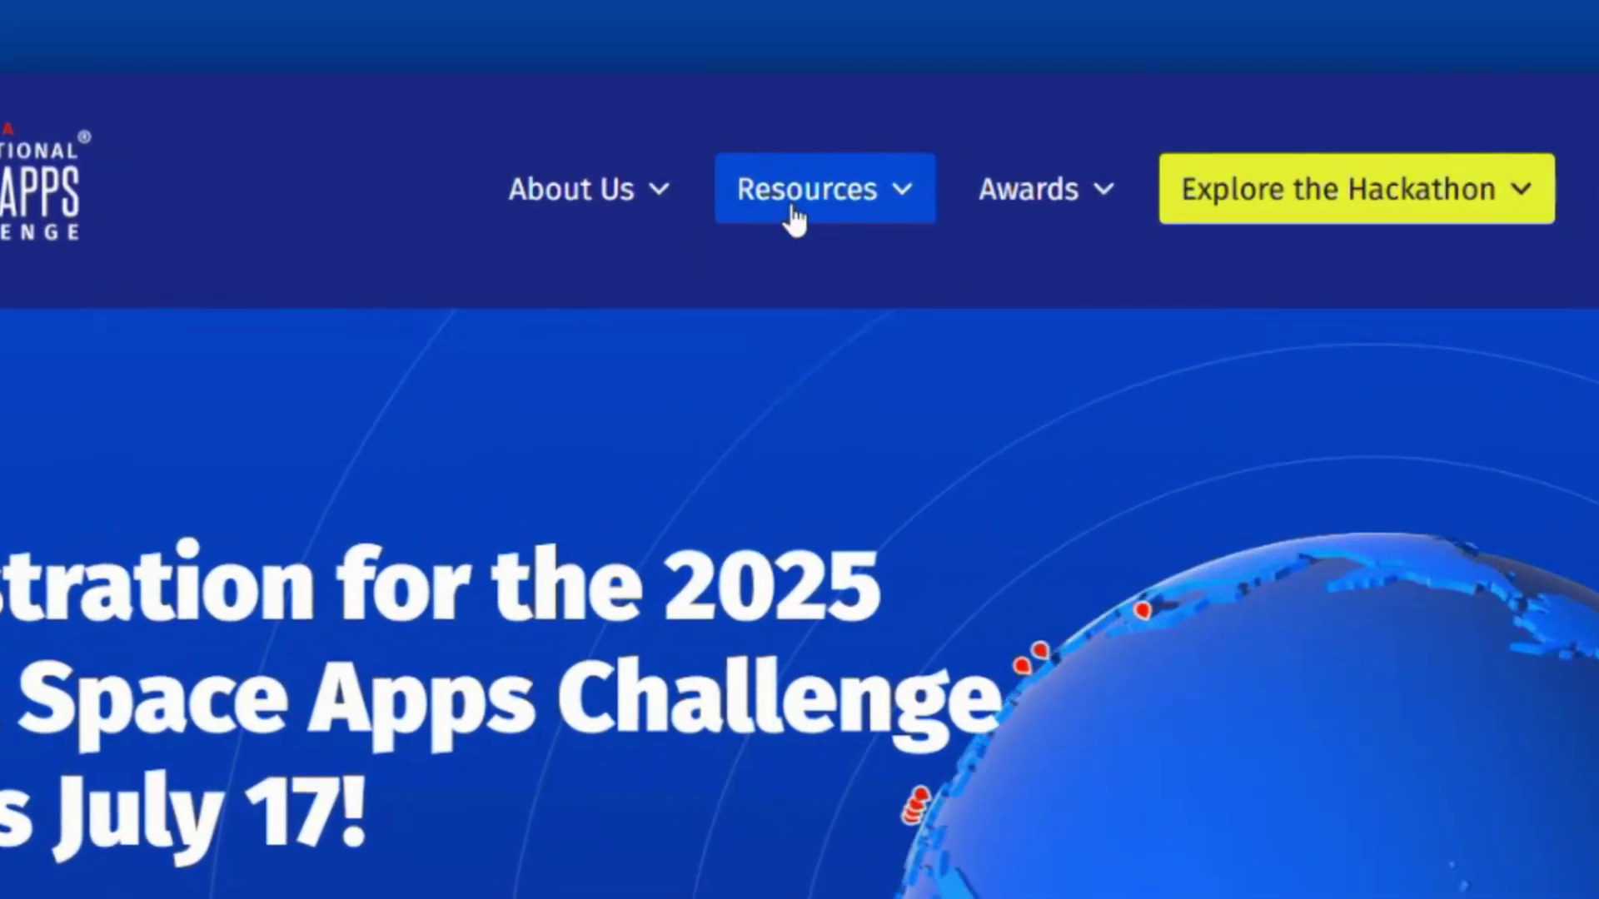
click(916, 215)
click(858, 265)
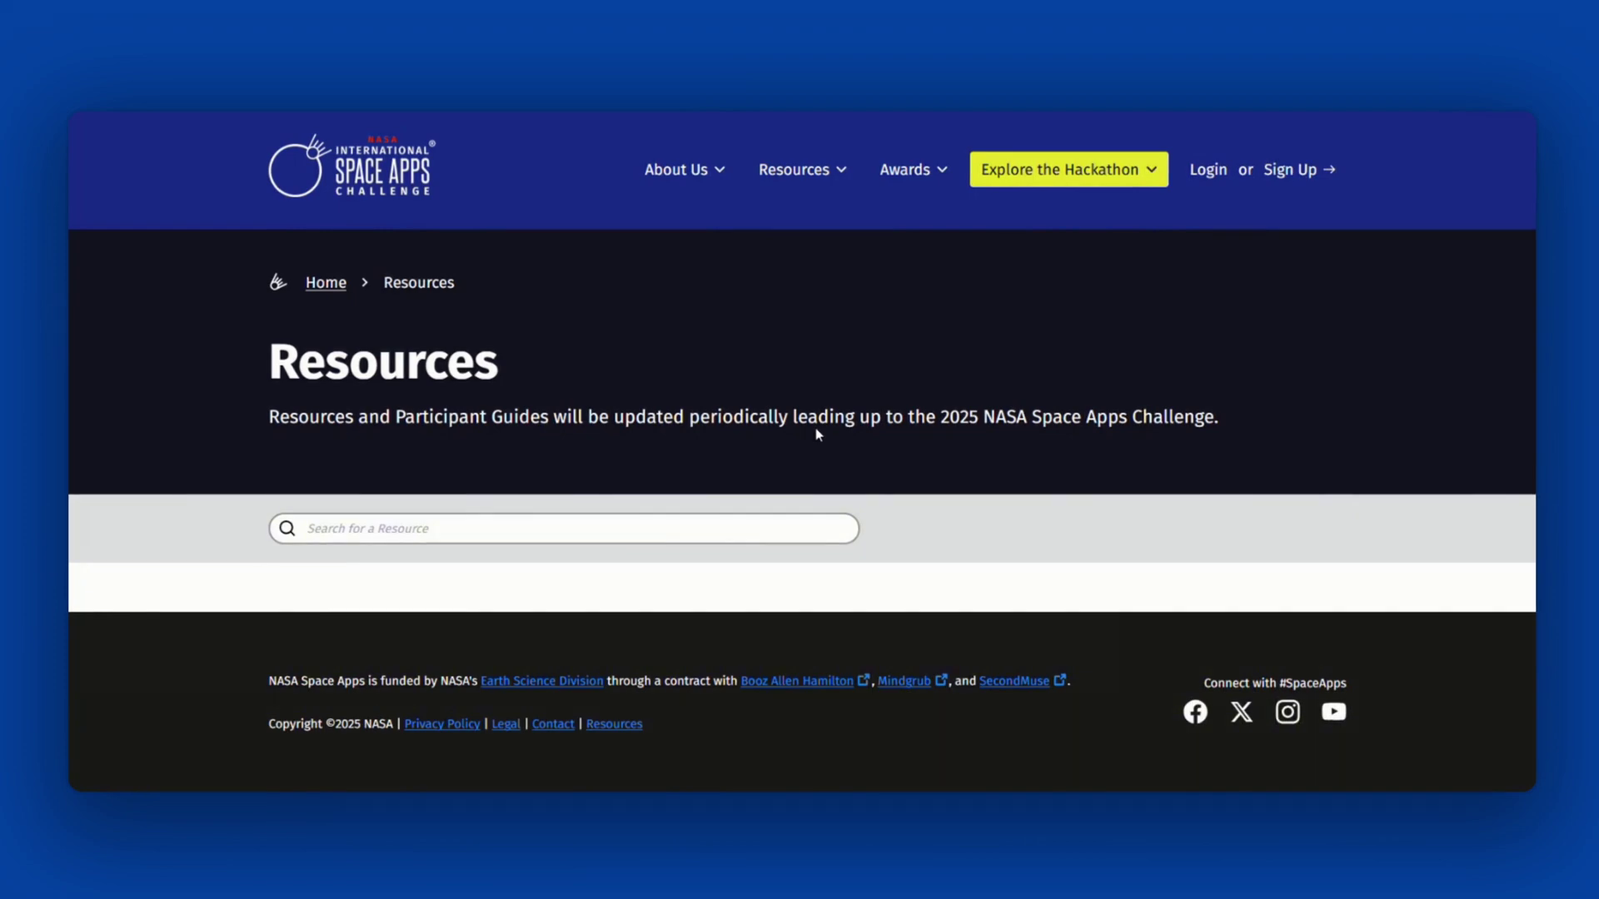
scroll(1481, 416, down, 5)
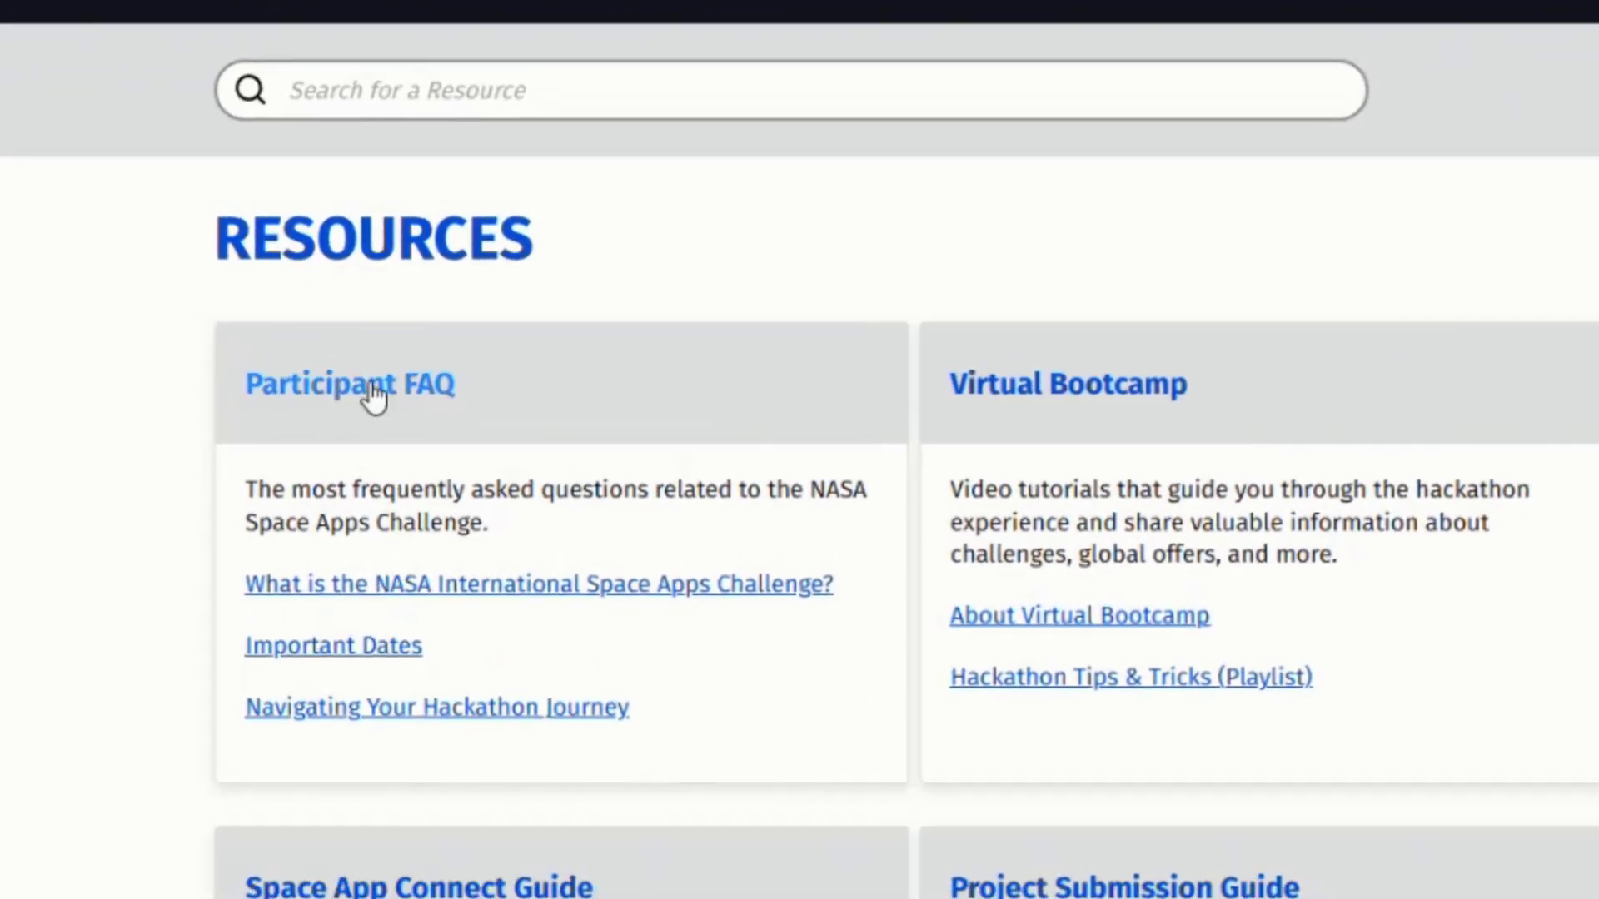
click(343, 372)
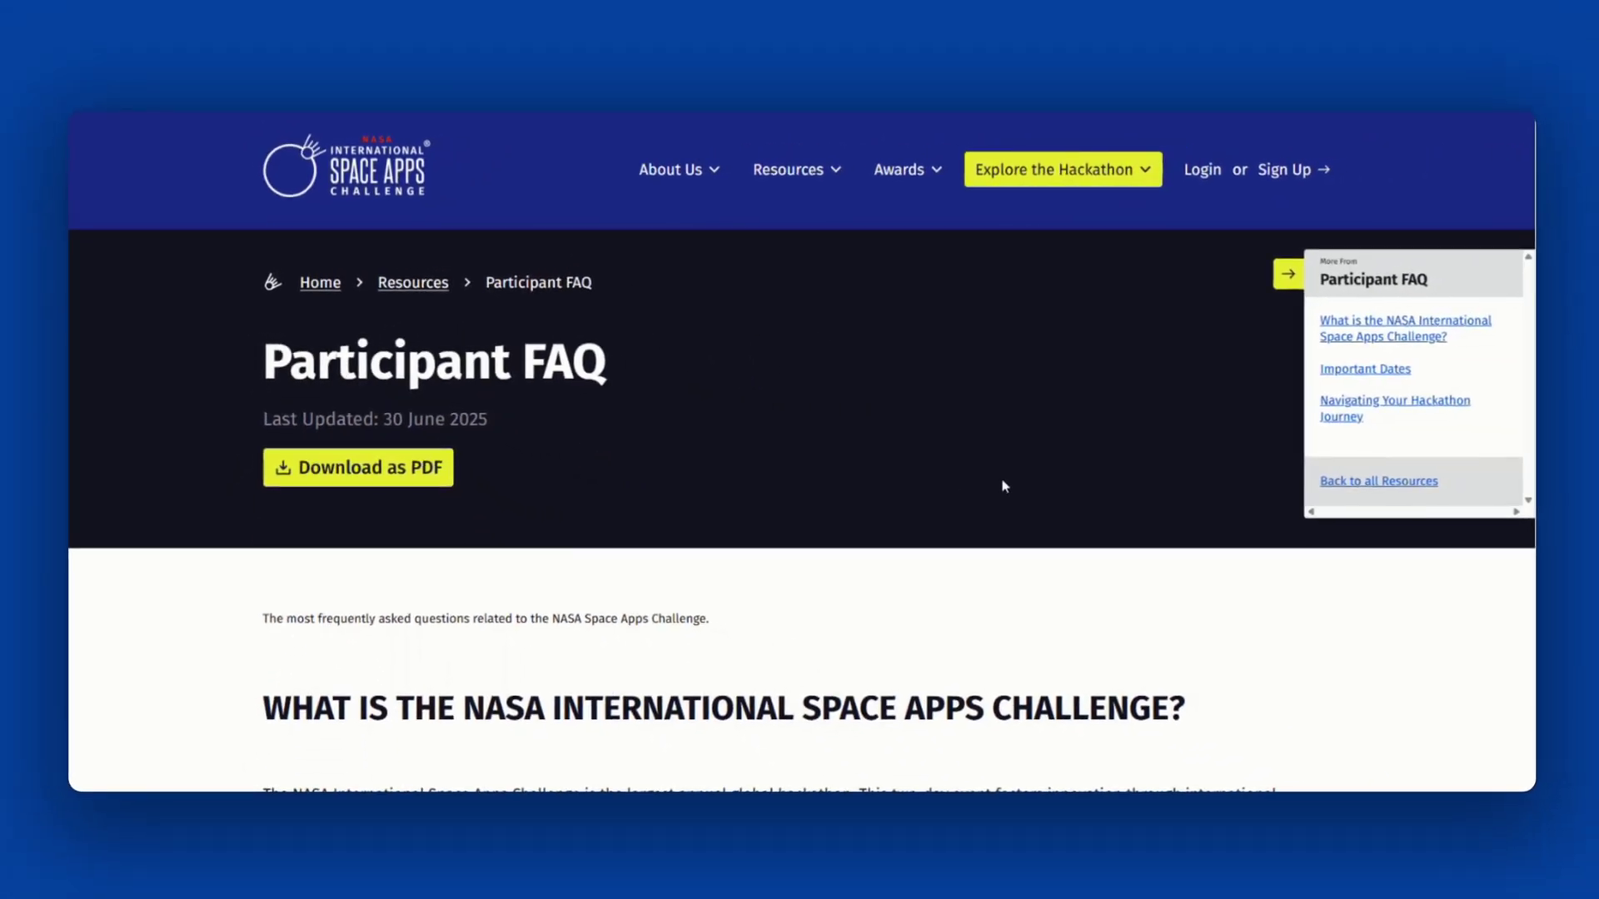
scroll(1062, 494, down, 1)
scroll(1004, 486, down, 5)
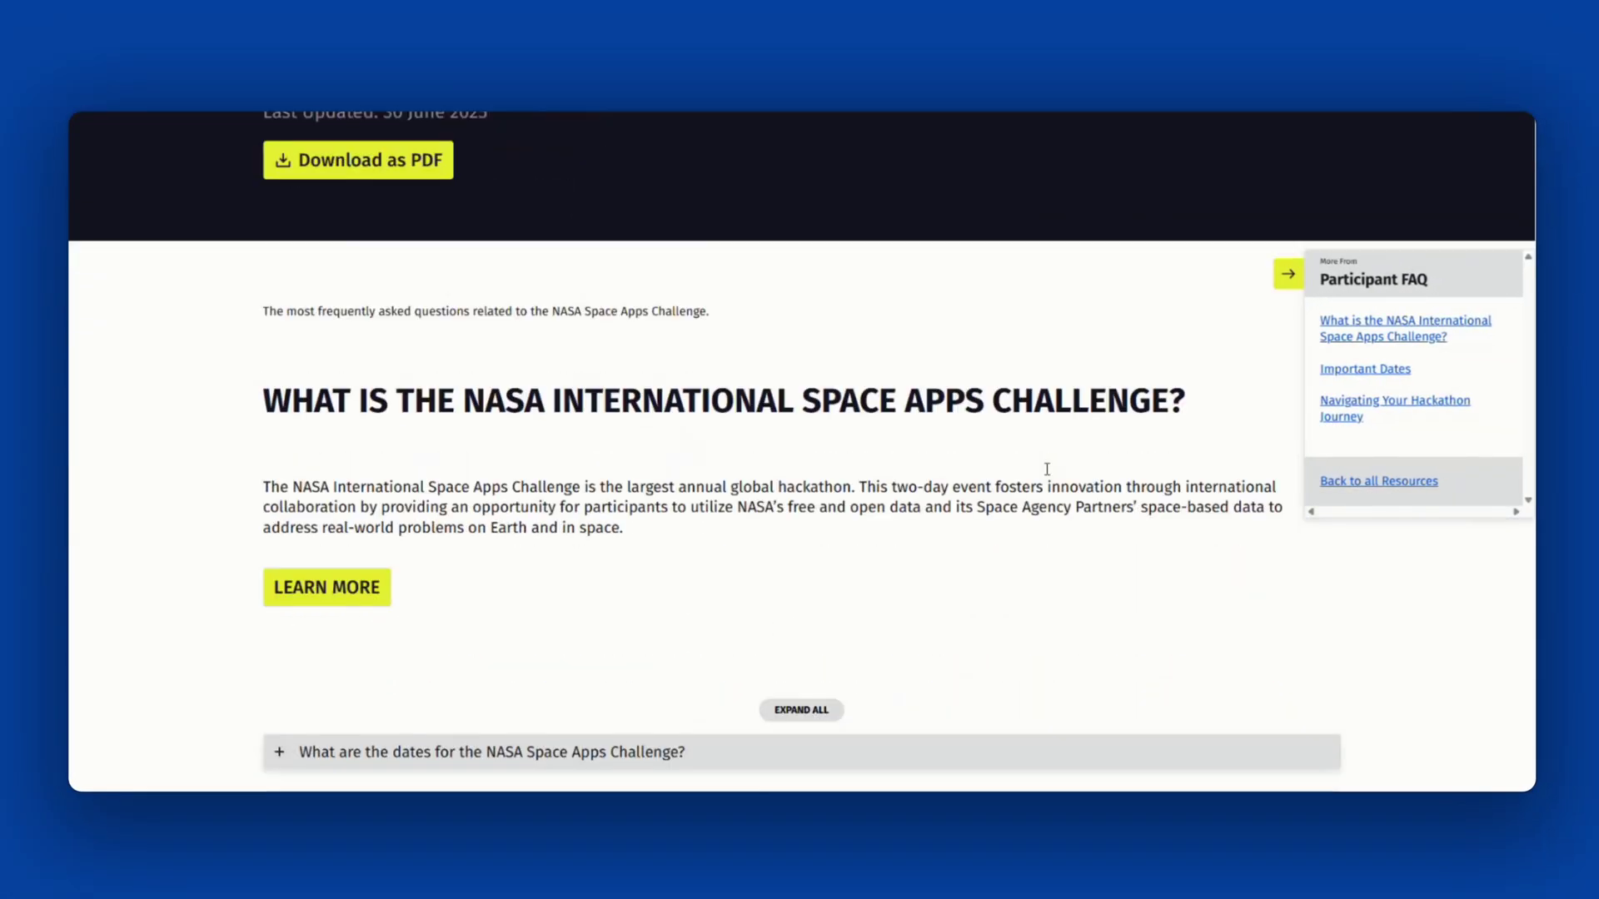
scroll(1046, 471, down, 3)
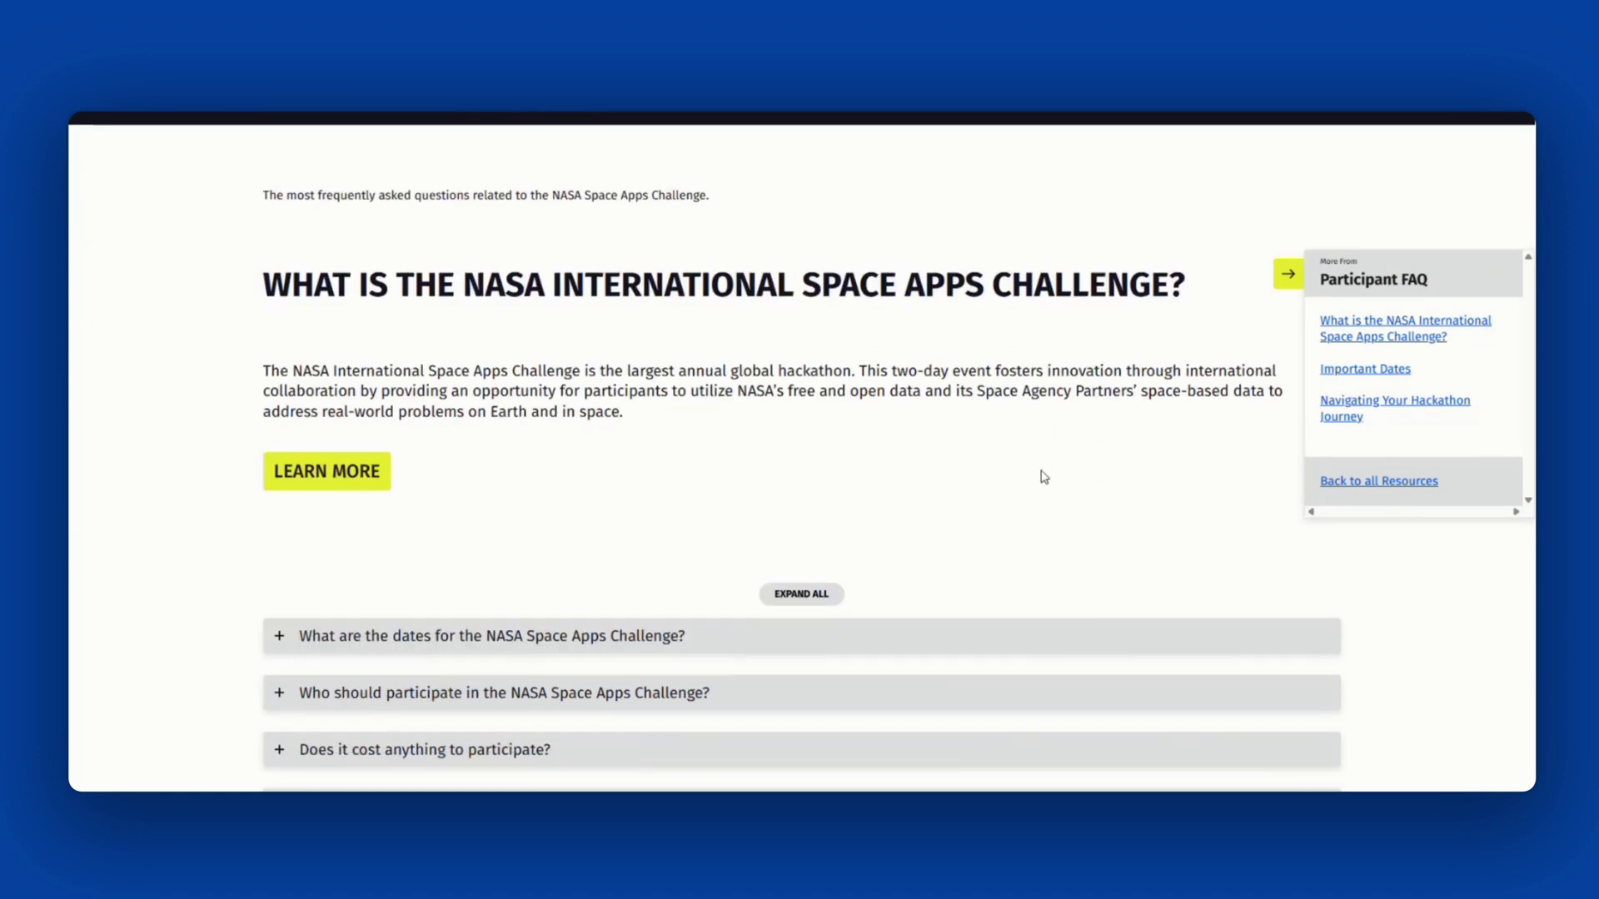
scroll(1044, 476, down, 3)
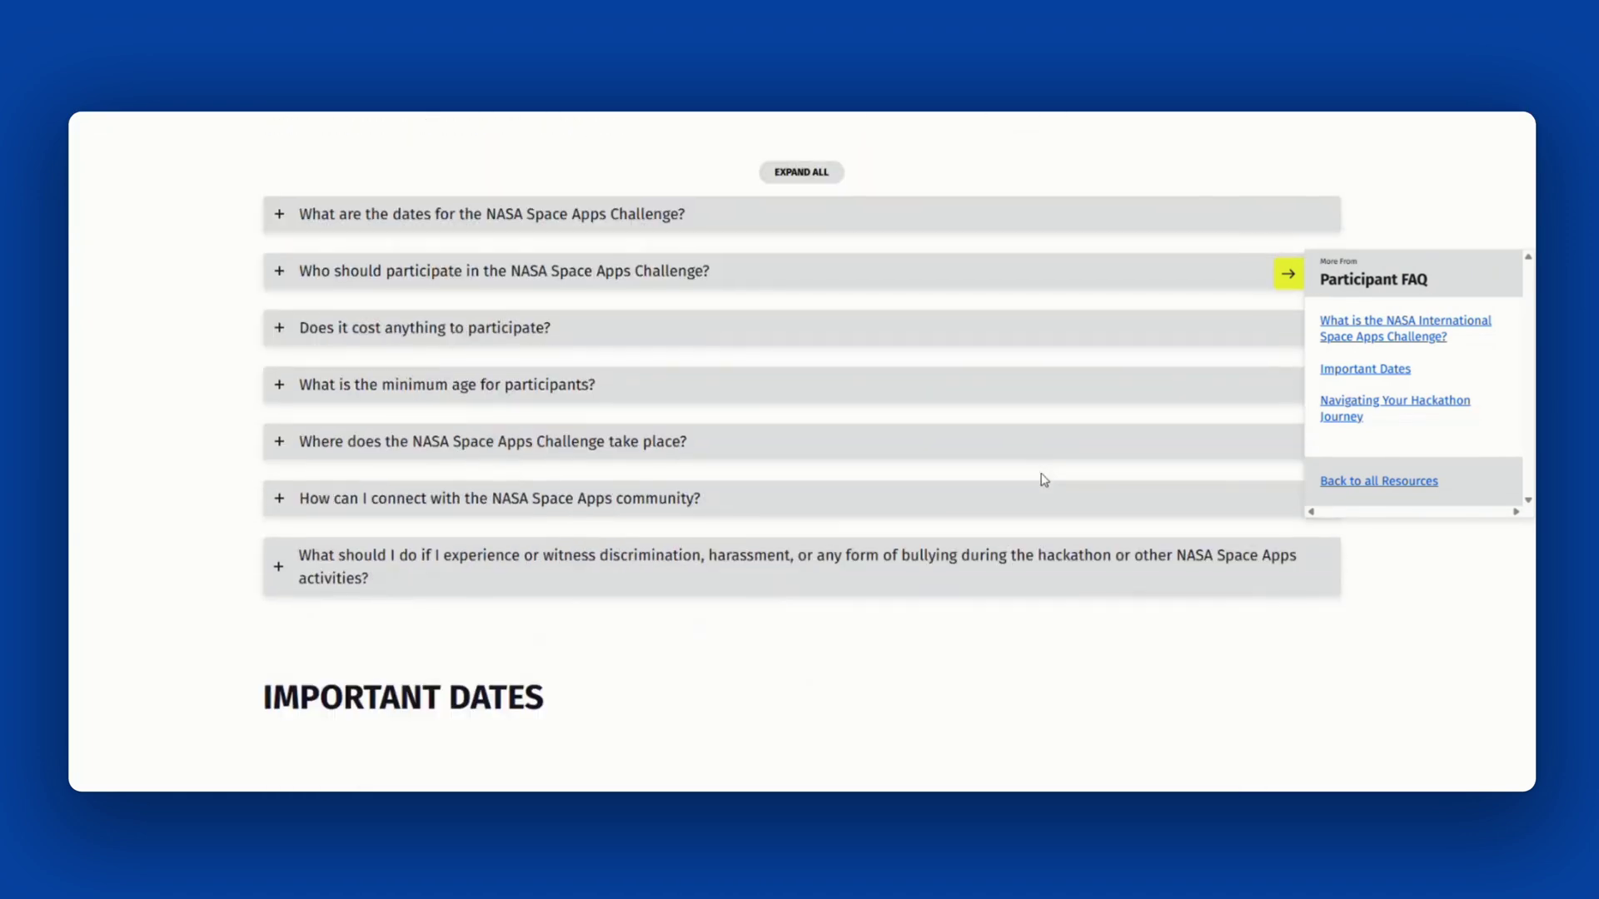
scroll(1045, 481, down, 6)
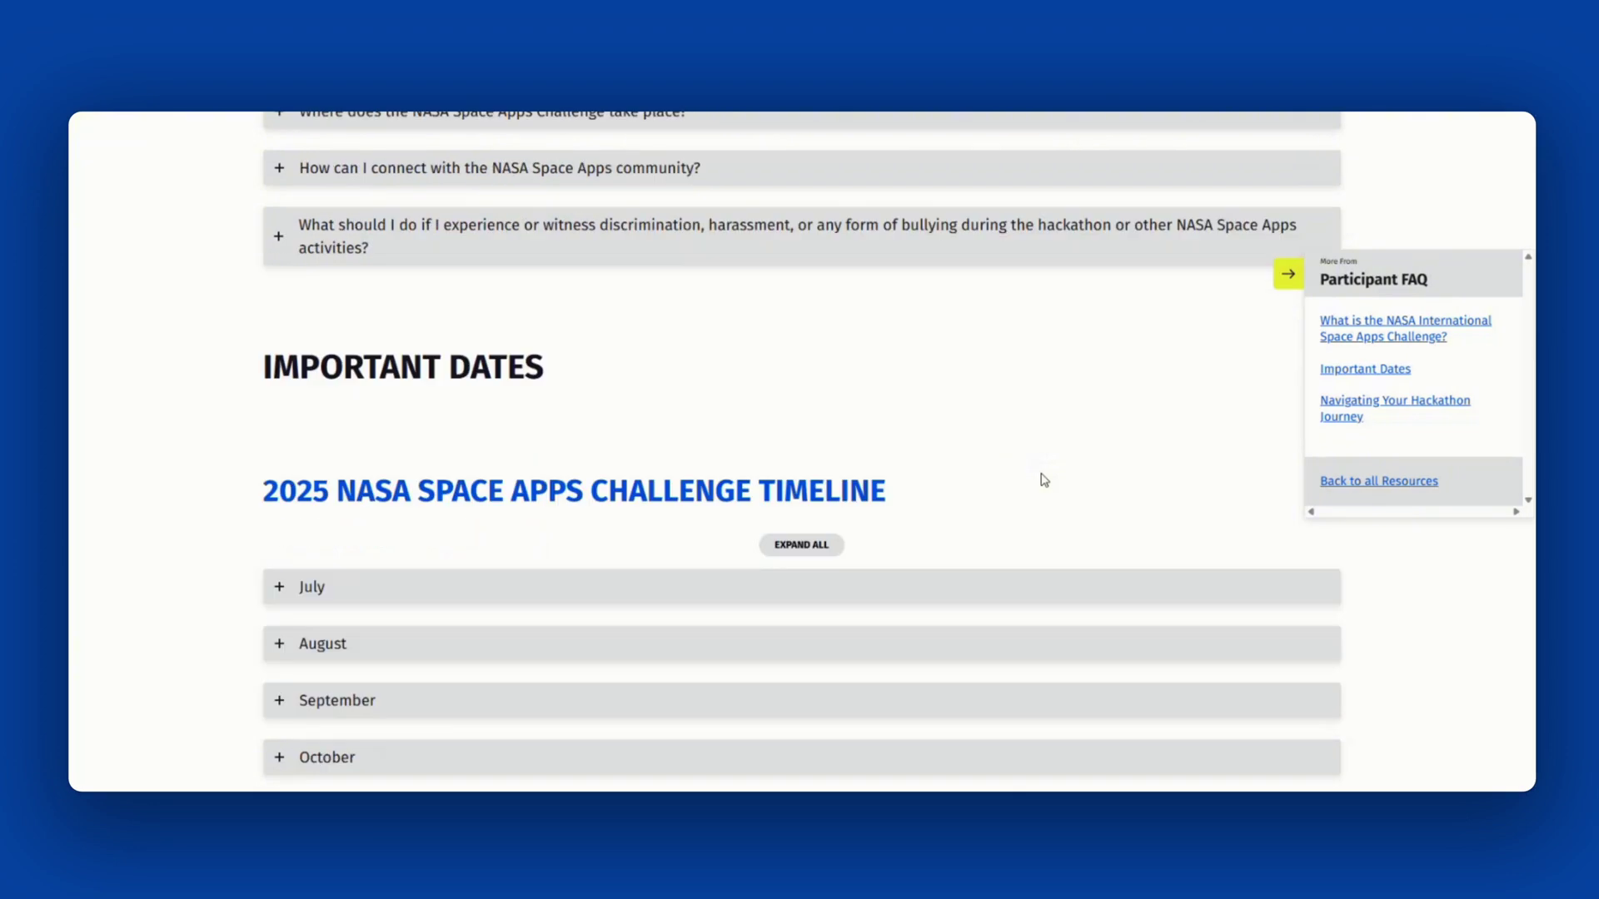
scroll(1043, 479, down, 5)
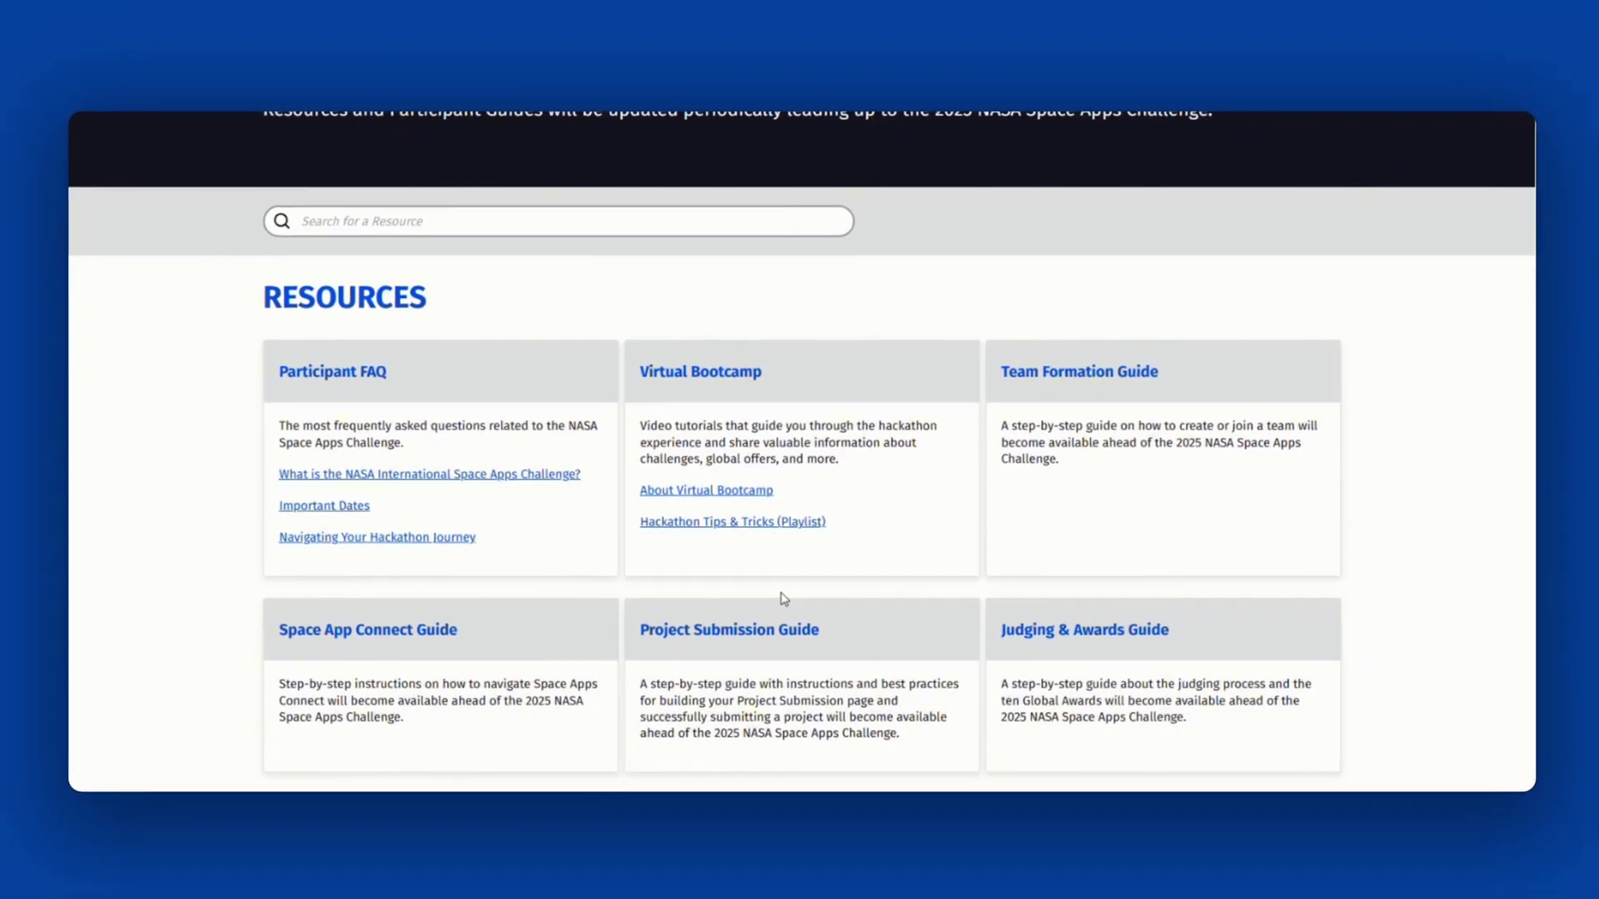
- Open the NASA Space Apps YouTube channel from the footer icon
scroll(783, 598, down, 5)
click(1345, 751)
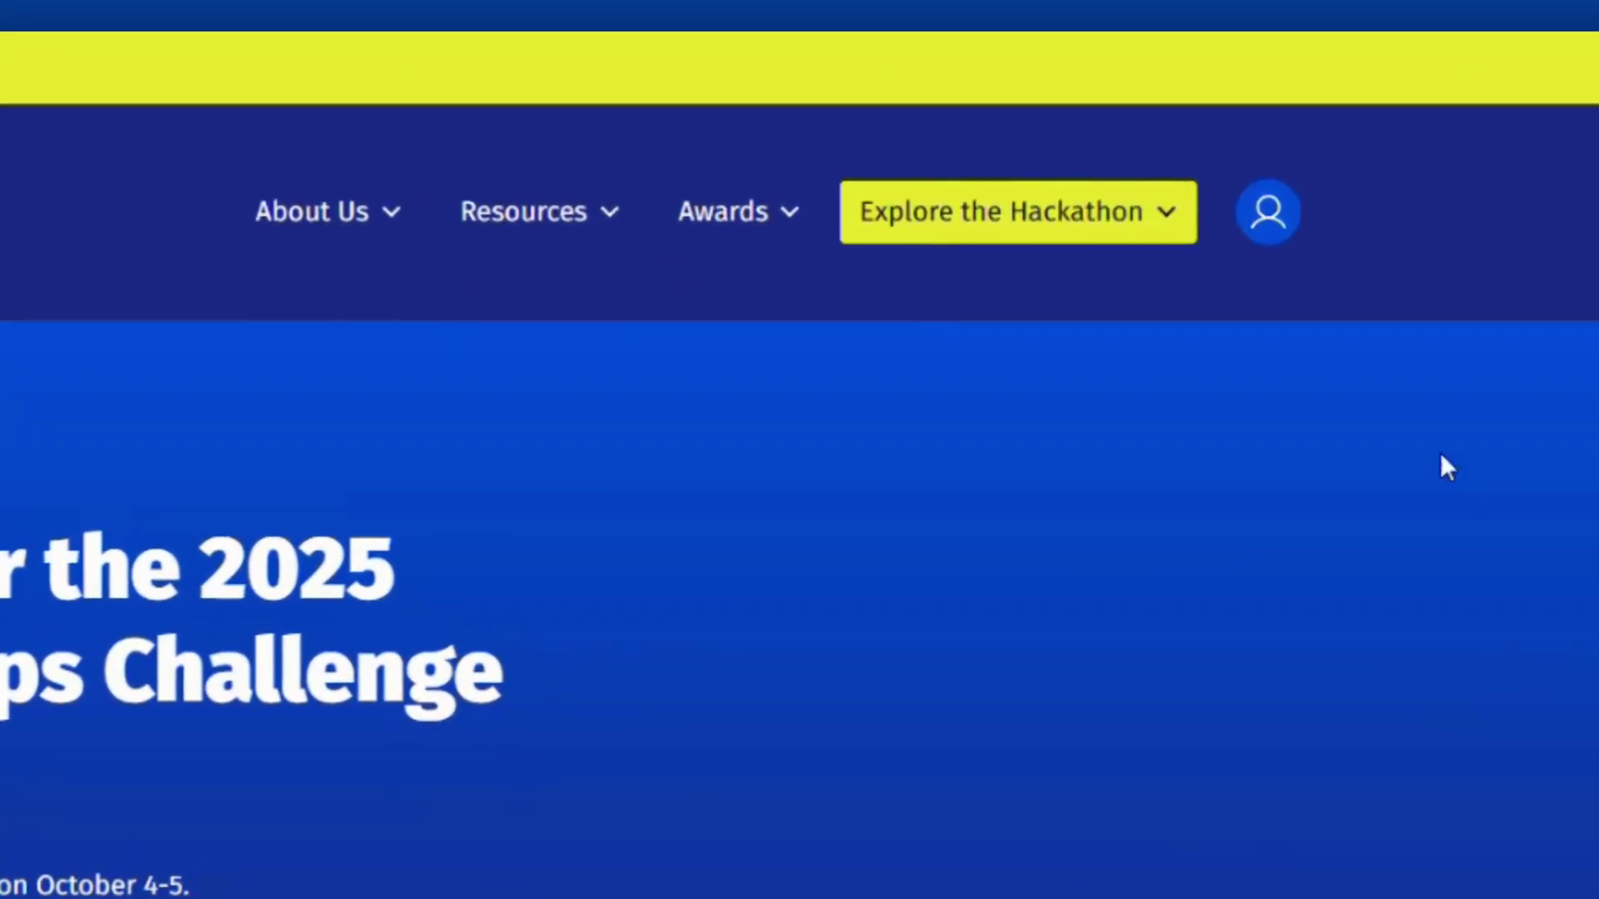
- Show the account menu with Profile, Messages, My Local Event, My Team and Sign Out
click(1279, 218)
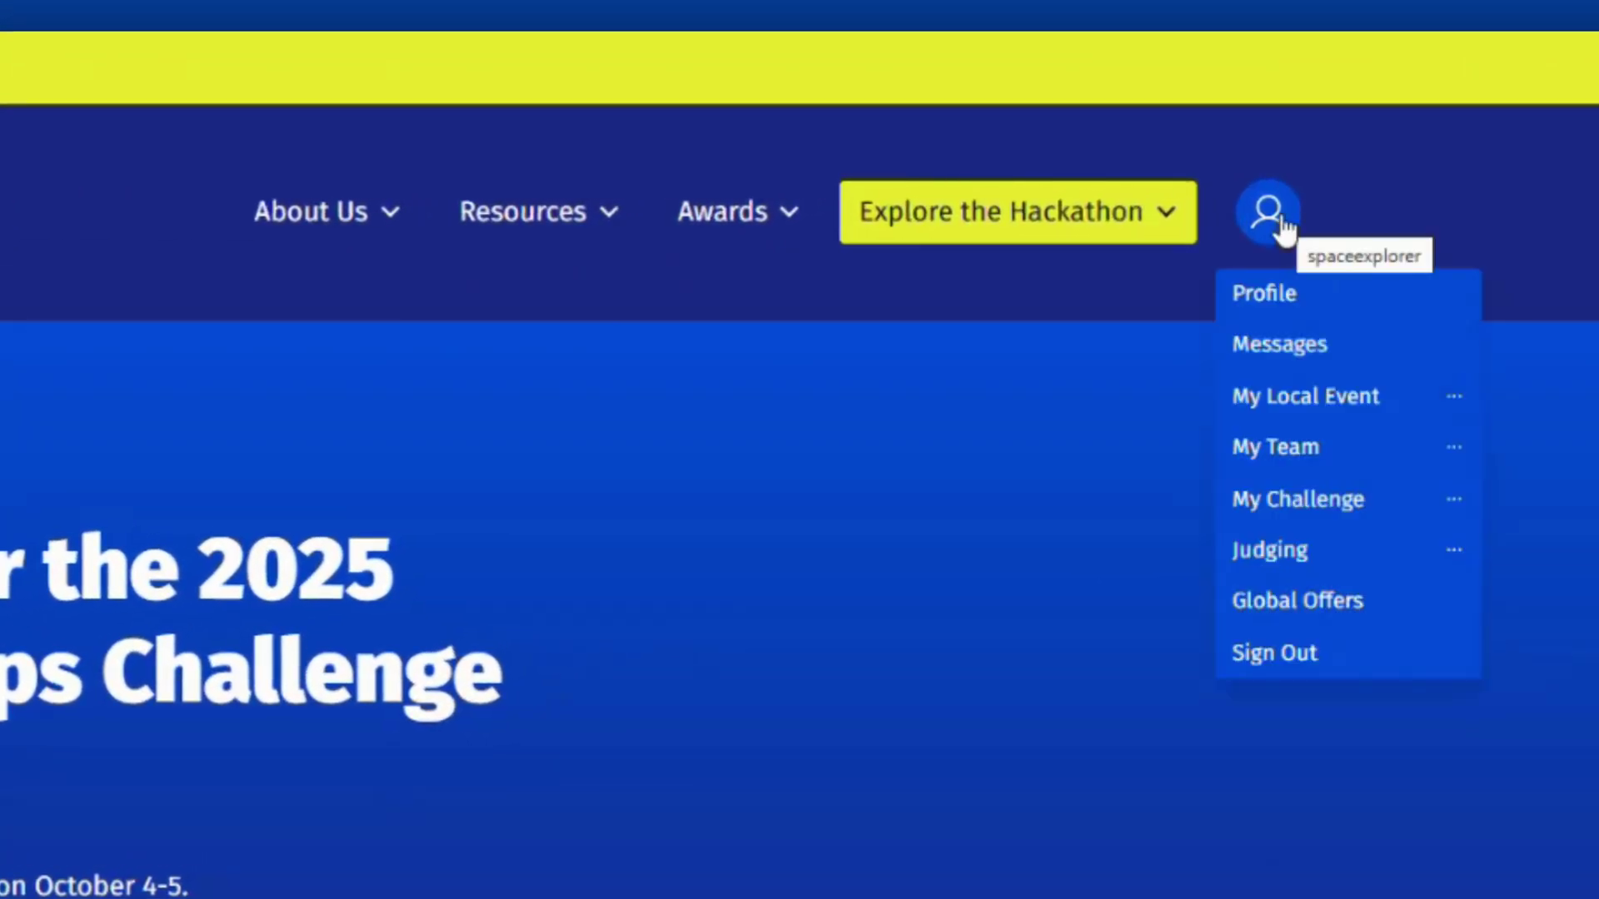